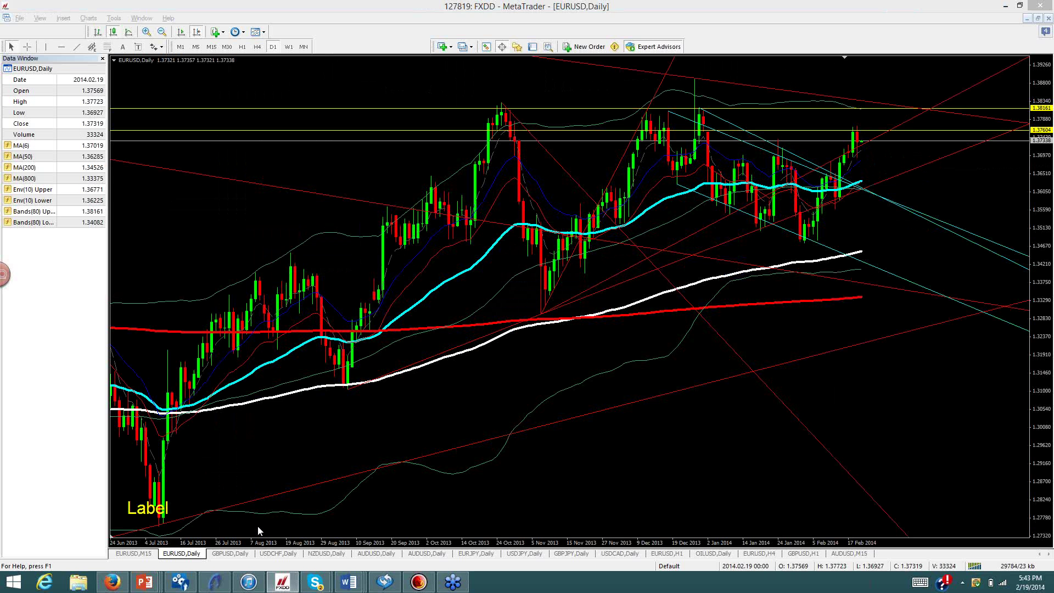
Review the EURUSD and GBPUSD daily charts, reading the latest GBPUSD candles with the crosshair
left_click(240, 553)
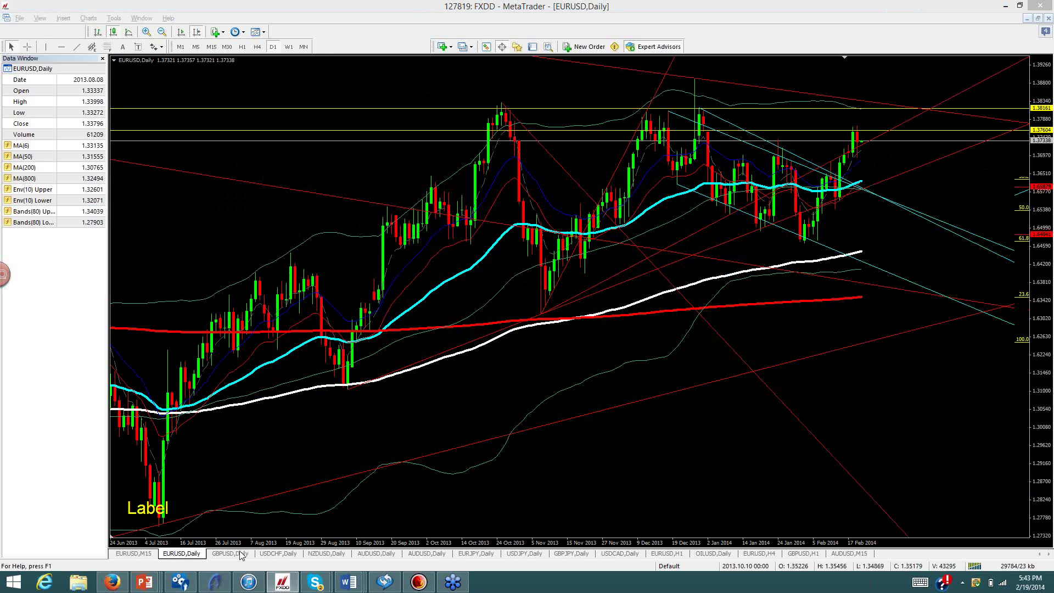
left_click(181, 553)
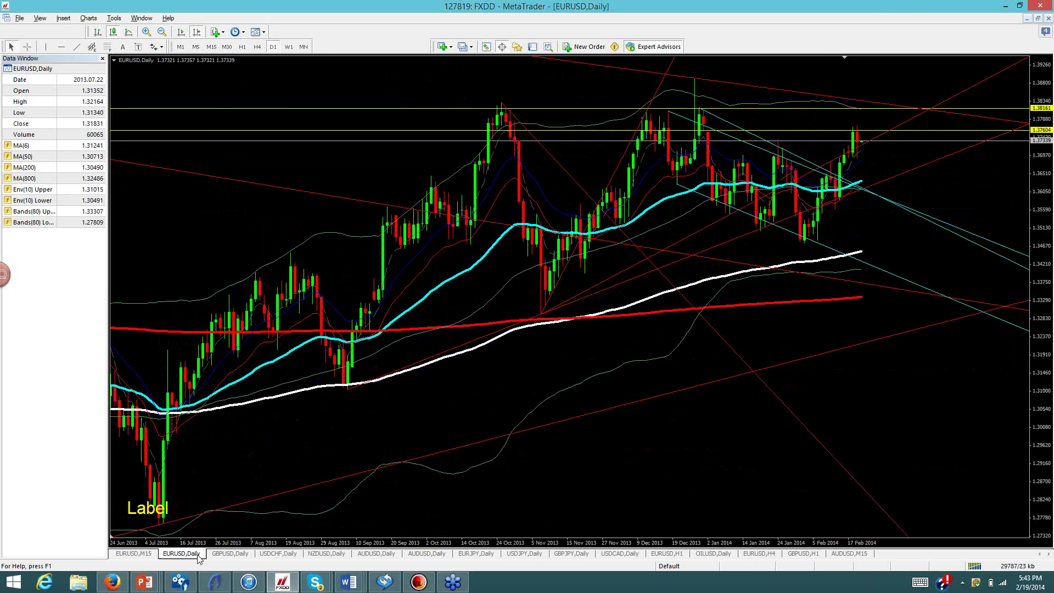
left_click(230, 553)
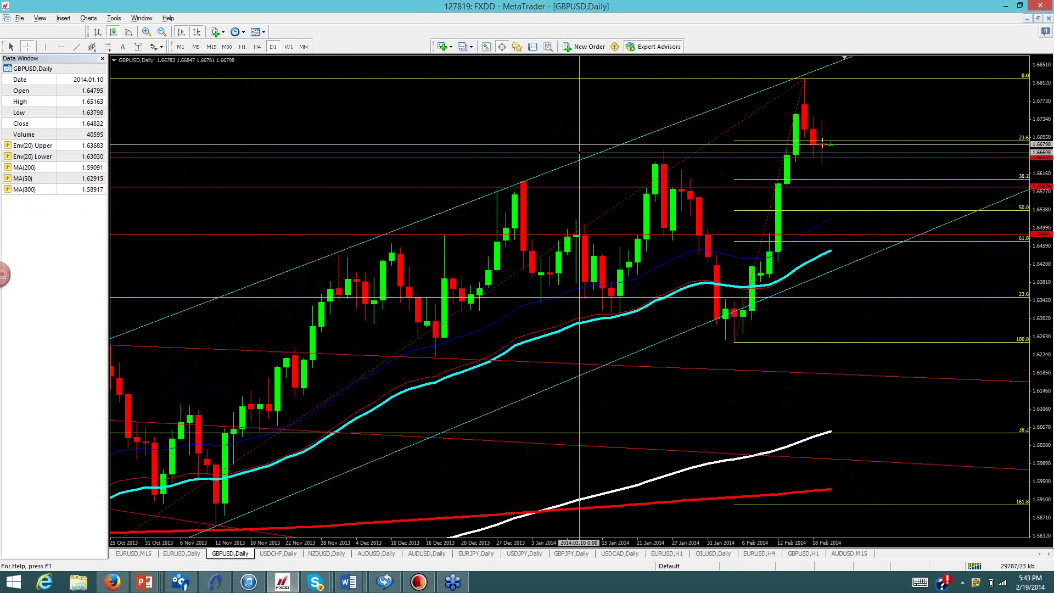
mouse_move(829, 143)
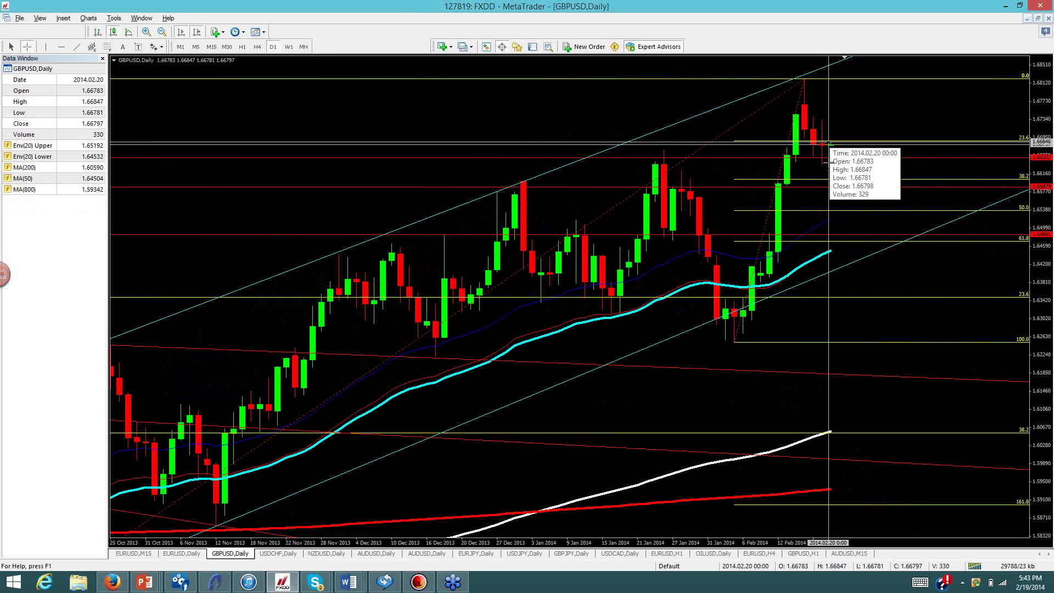
left_click_drag(829, 161, 854, 168)
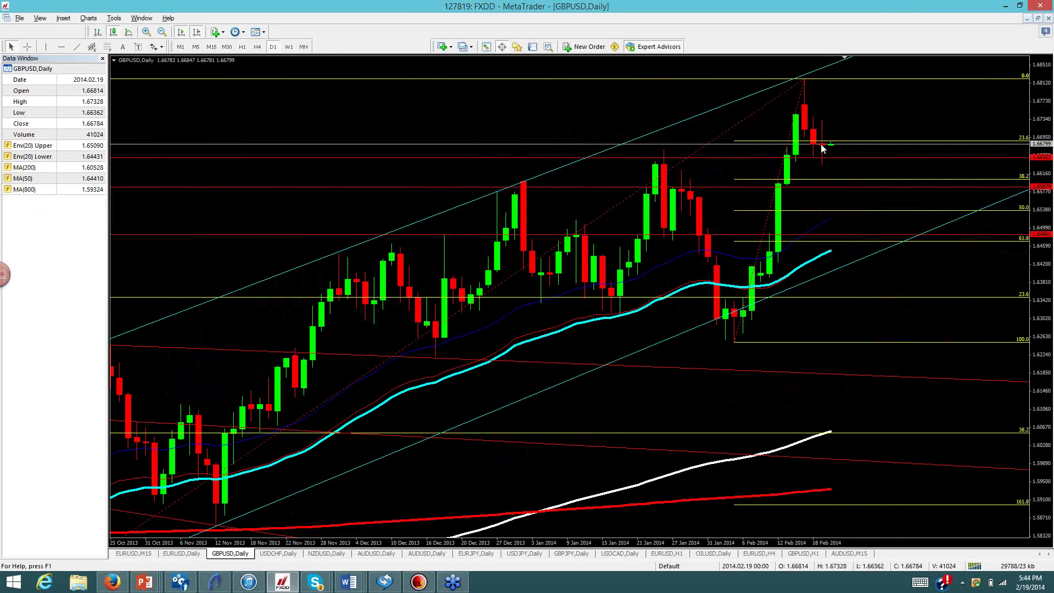
mouse_move(821, 143)
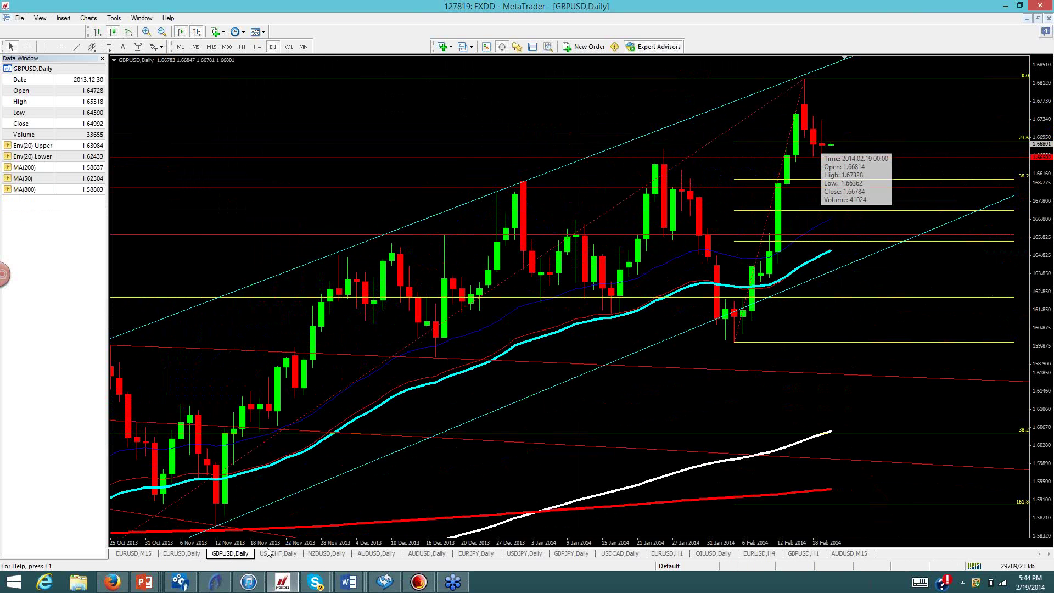
Open the GBPJPY daily chart and reorder it to sit directly after the GBPUSD daily chart
left_click(569, 554)
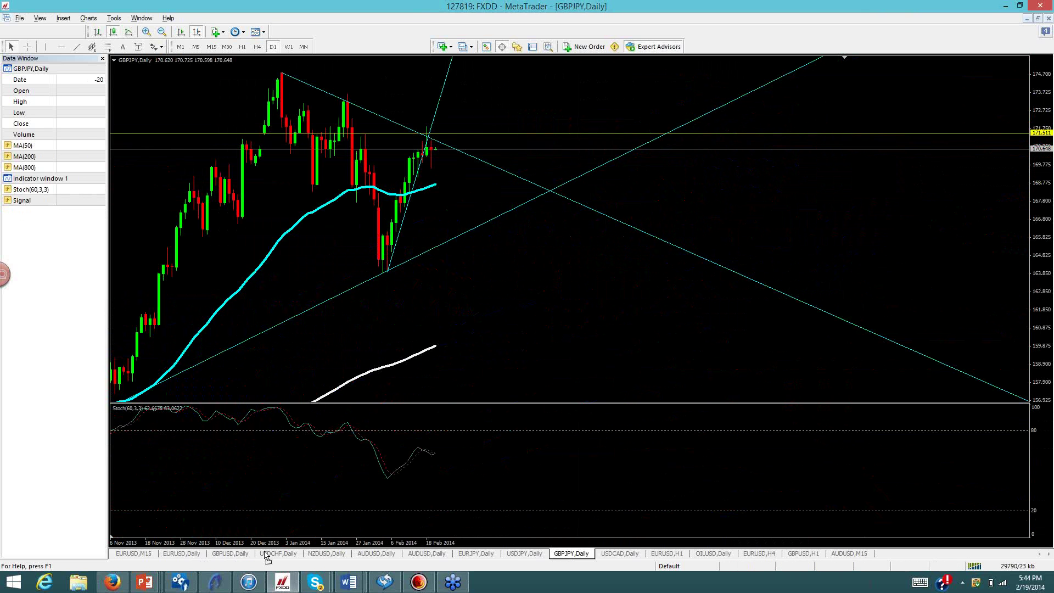
left_click_drag(571, 554, 256, 556)
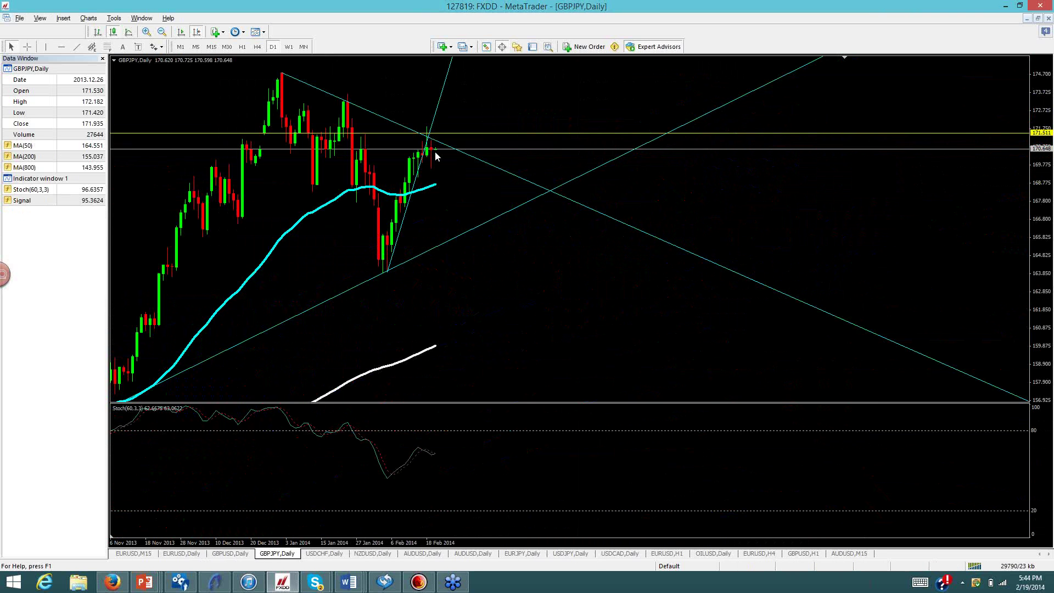
Delete the steep rising trendline that starts at the early-February low on the GBPJPY daily chart
mouse_move(435, 155)
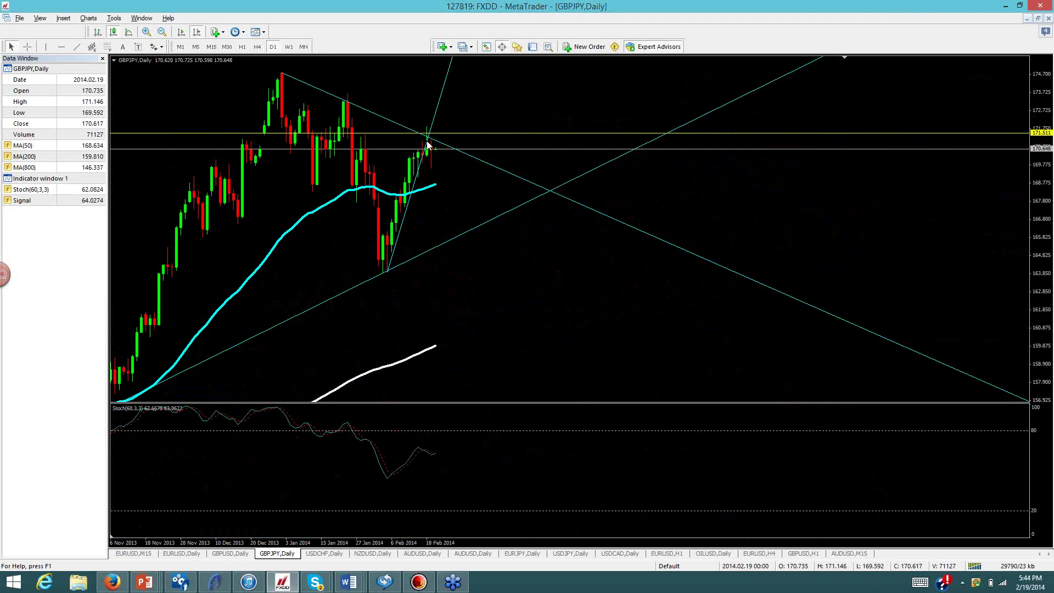
double_click(427, 144)
key("Delete")
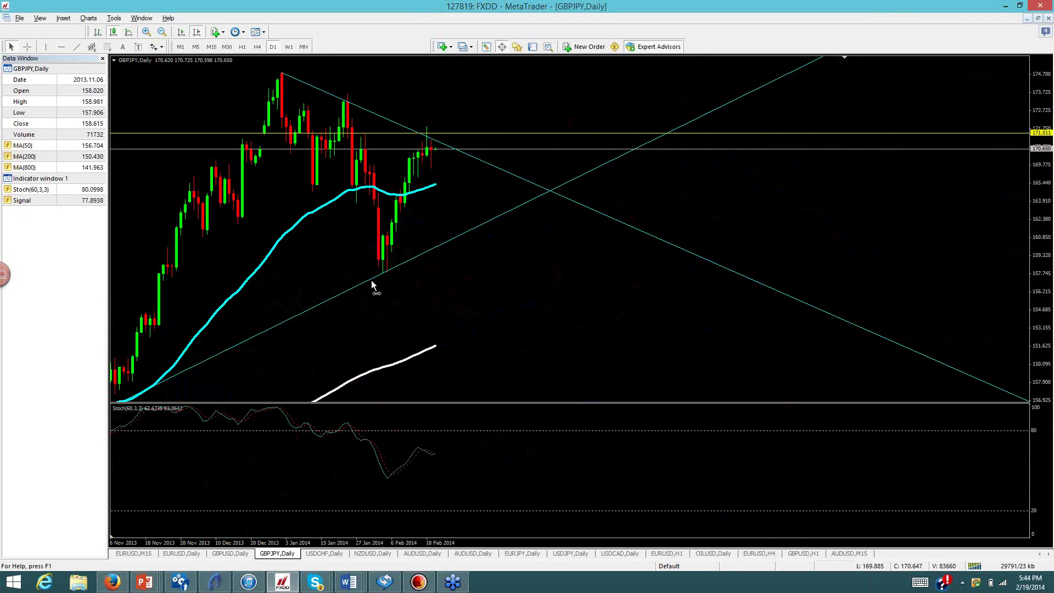
Show more GBPJPY daily history, check the falling trendline near the latest candle, and compare with the GBPUSD daily chart
scroll(371, 280, "up", 5)
scroll(366, 285, "down", 2)
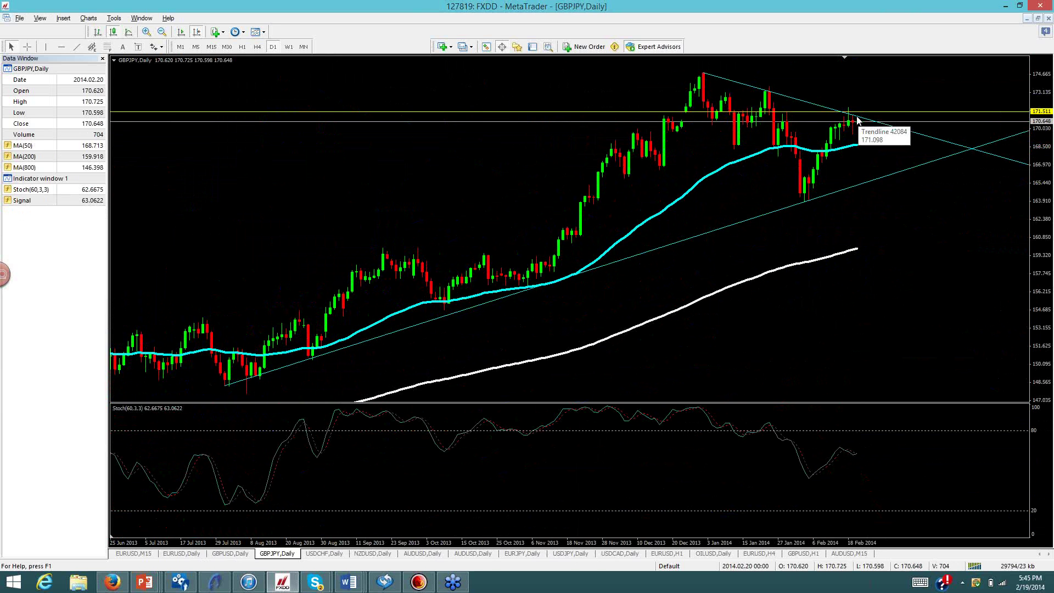
mouse_move(859, 148)
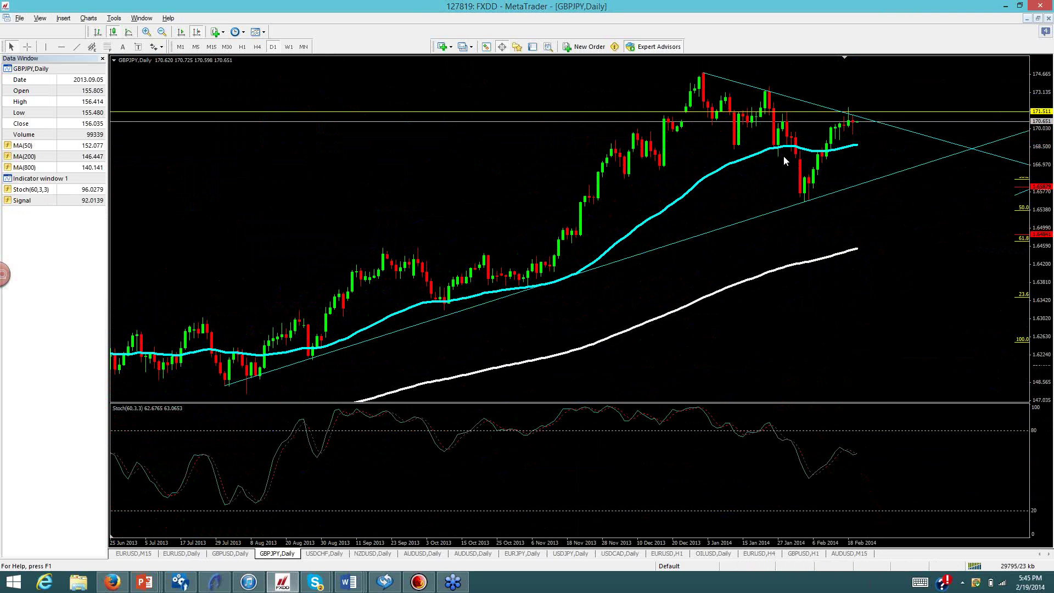
key("ctrl+Tab")
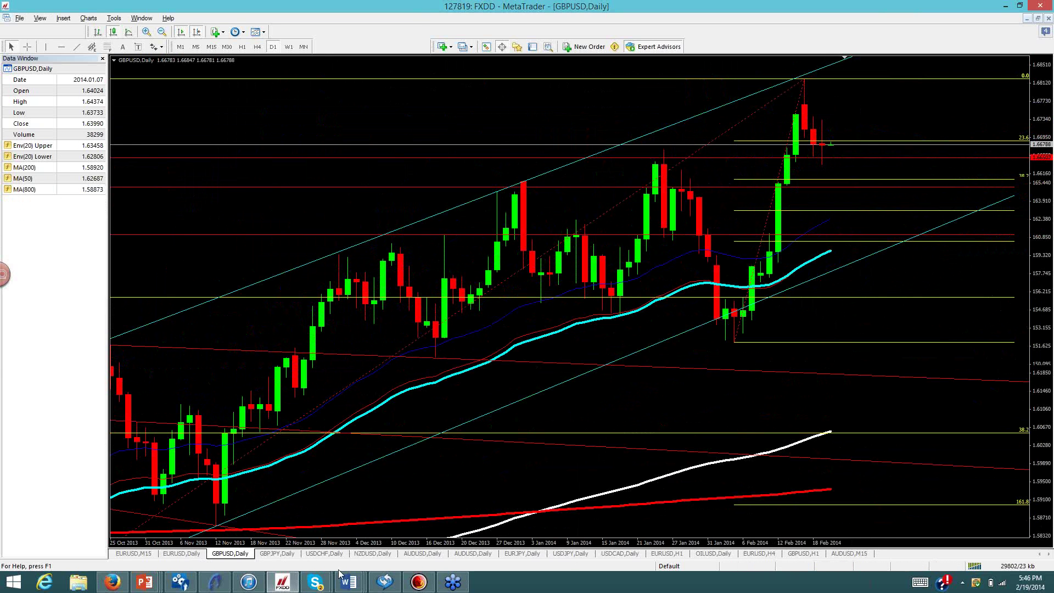
left_click(277, 553)
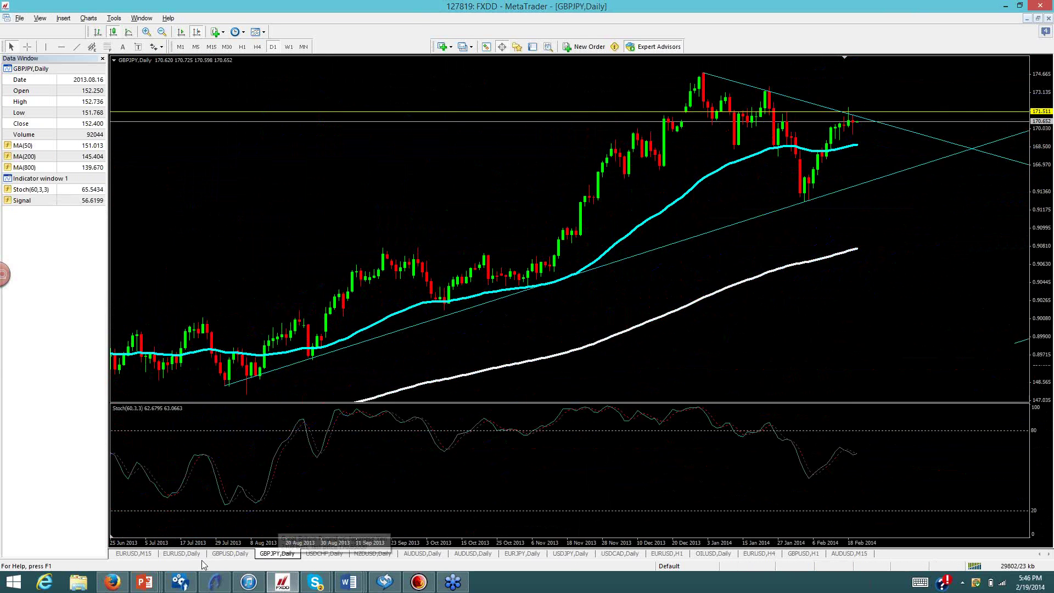
Open the USDCHF daily chart and measure with the crosshair from the latest candles down to the 0.88537 horizontal line
left_click(324, 553)
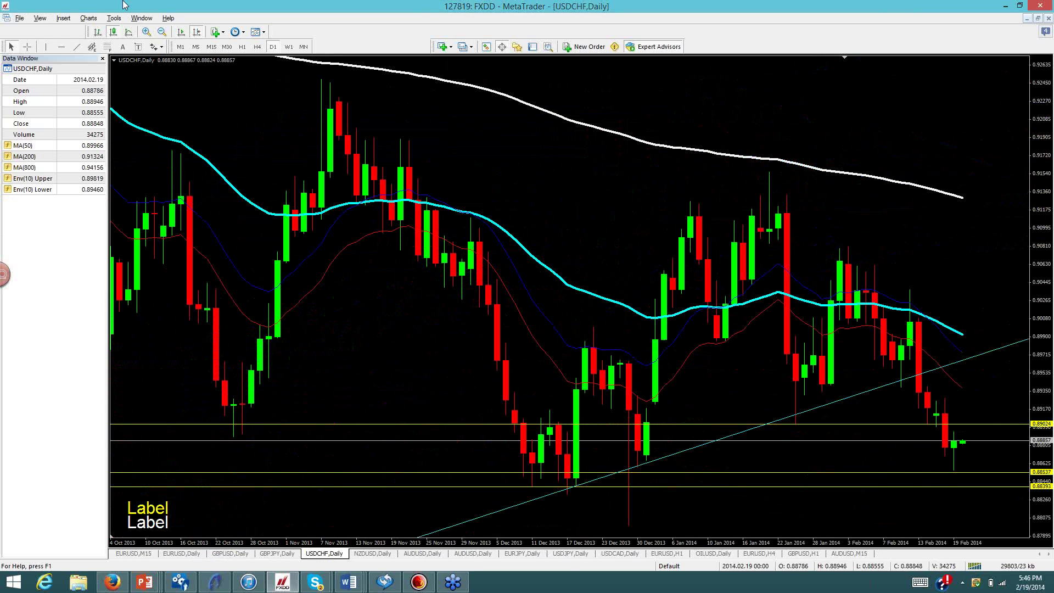
left_click(26, 47)
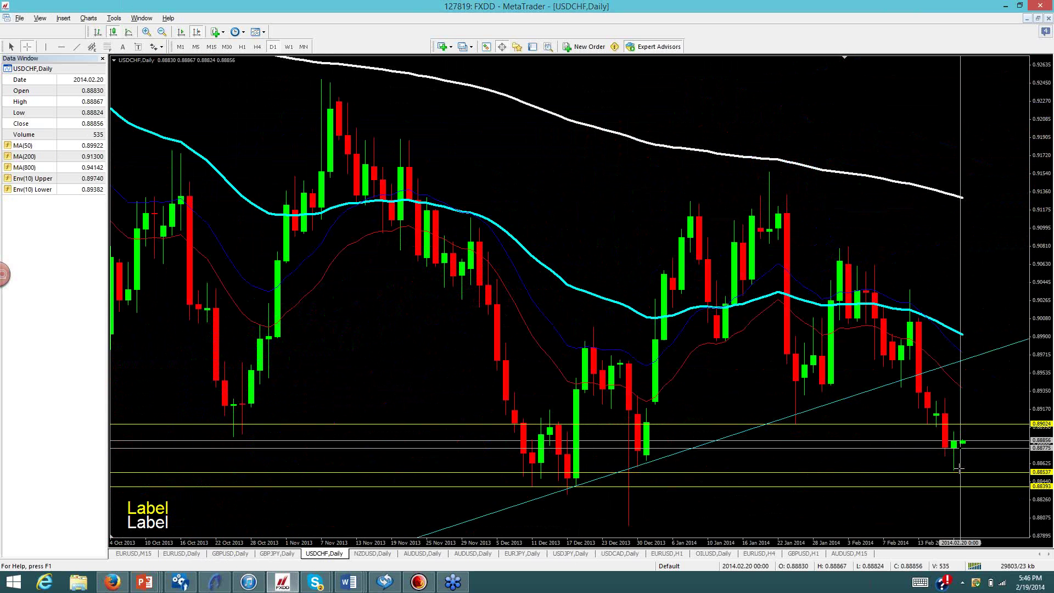
mouse_move(958, 468)
left_mouse_down()
mouse_move(957, 433)
mouse_move(960, 472)
left_mouse_up()
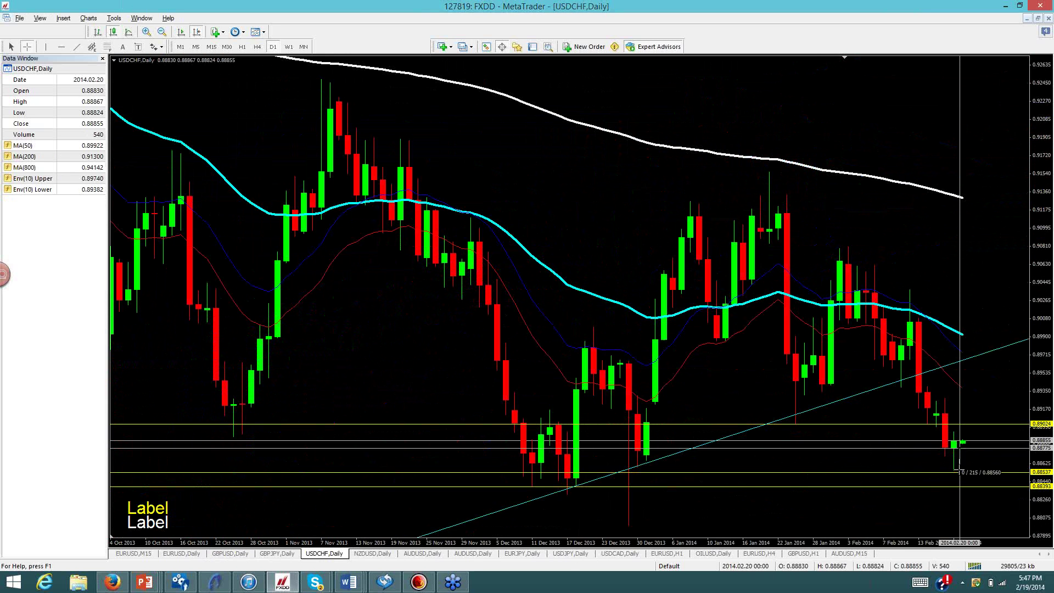
left_click_drag(960, 473, 960, 473)
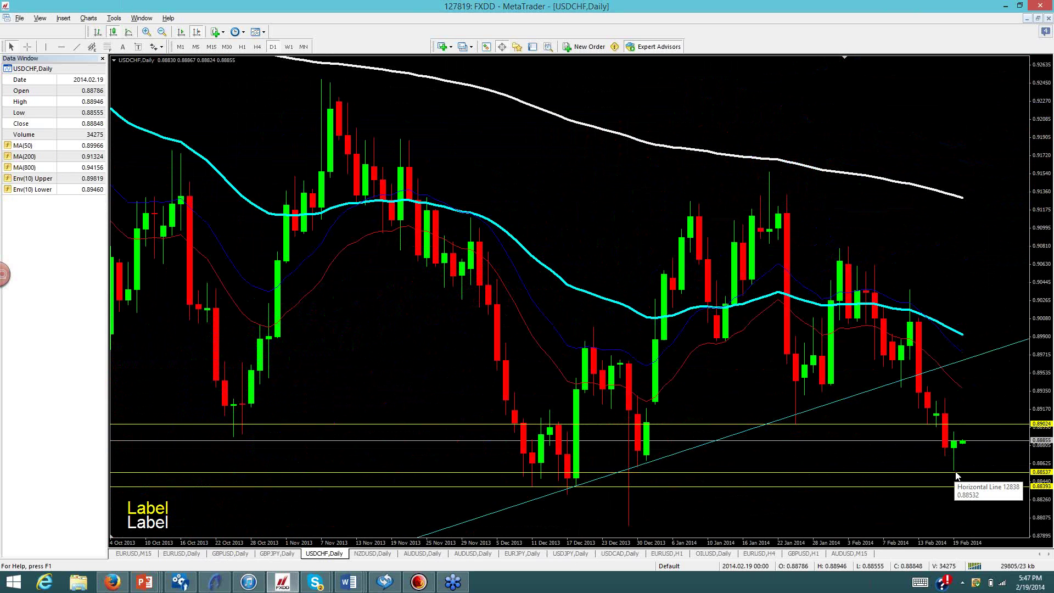
mouse_move(957, 449)
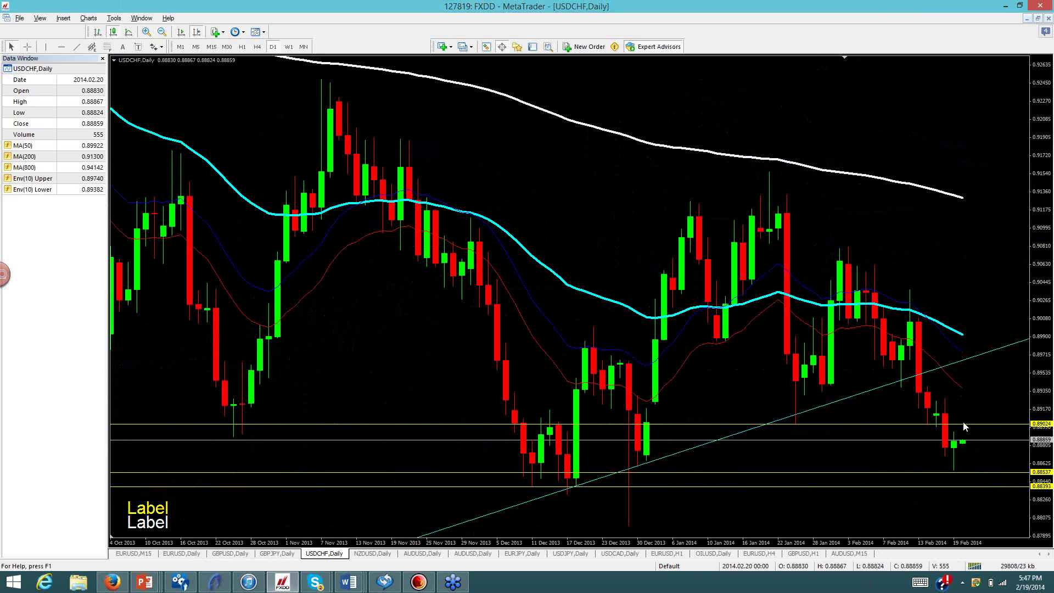
Open the NZDUSD daily chart and measure from about 0.8302 down to the 50-period moving average at the latest candle
left_click(382, 555)
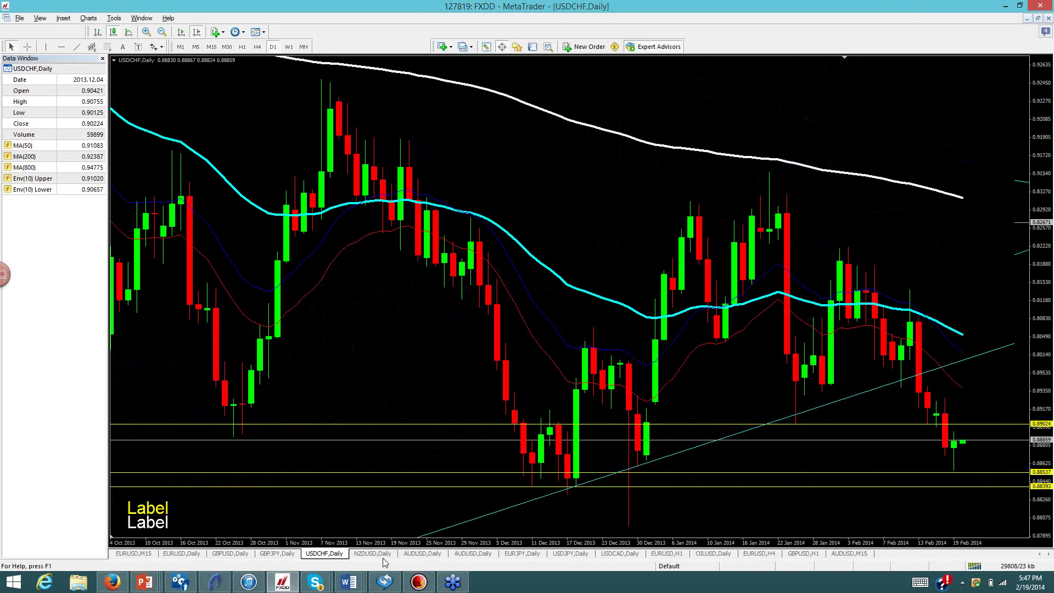
left_click(379, 553)
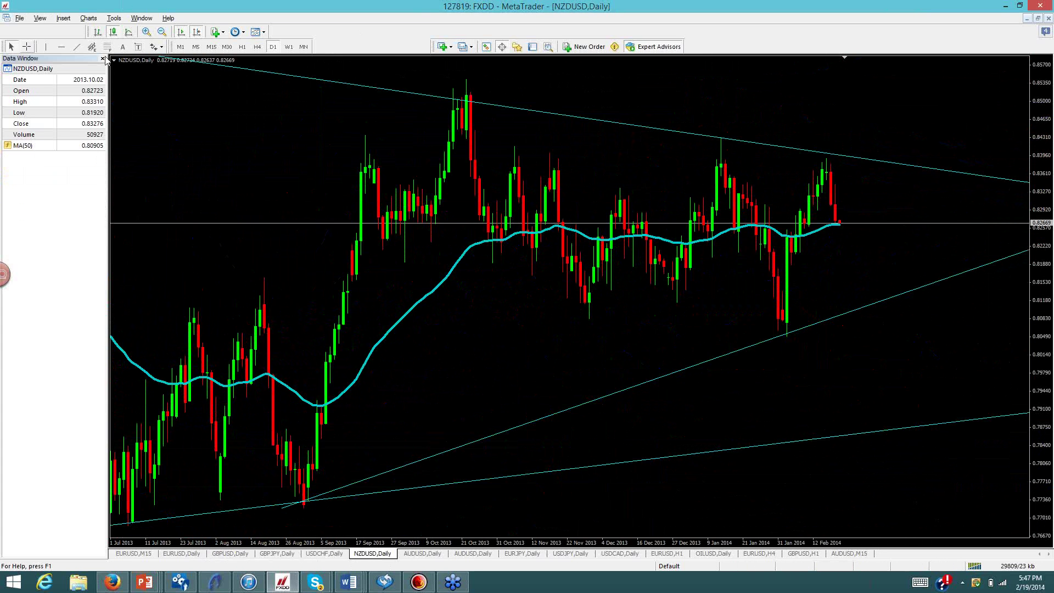
key("ctrl+f")
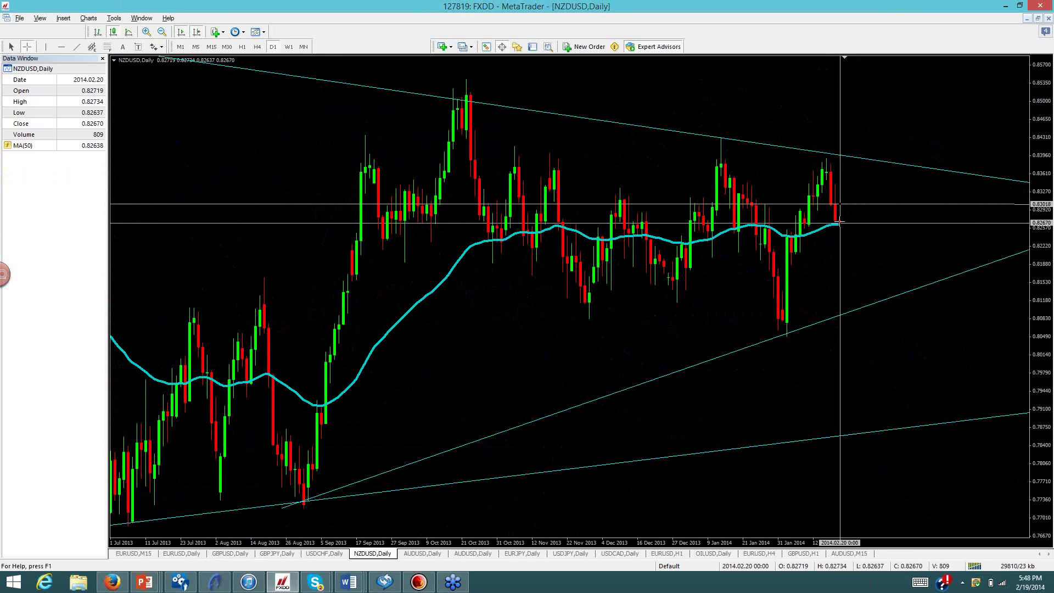
left_click_drag(839, 203, 839, 222)
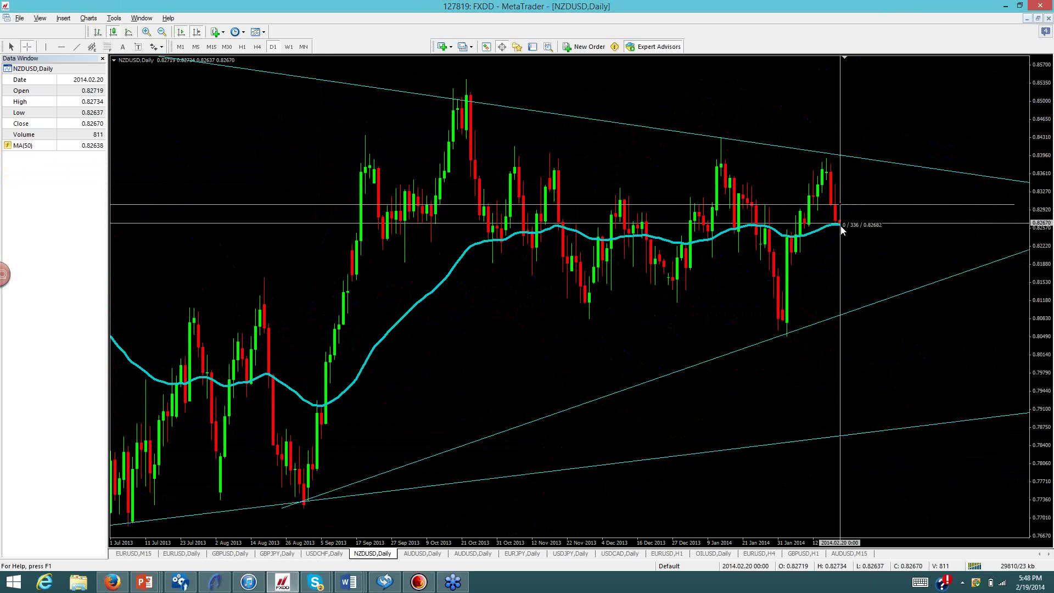
mouse_move(840, 229)
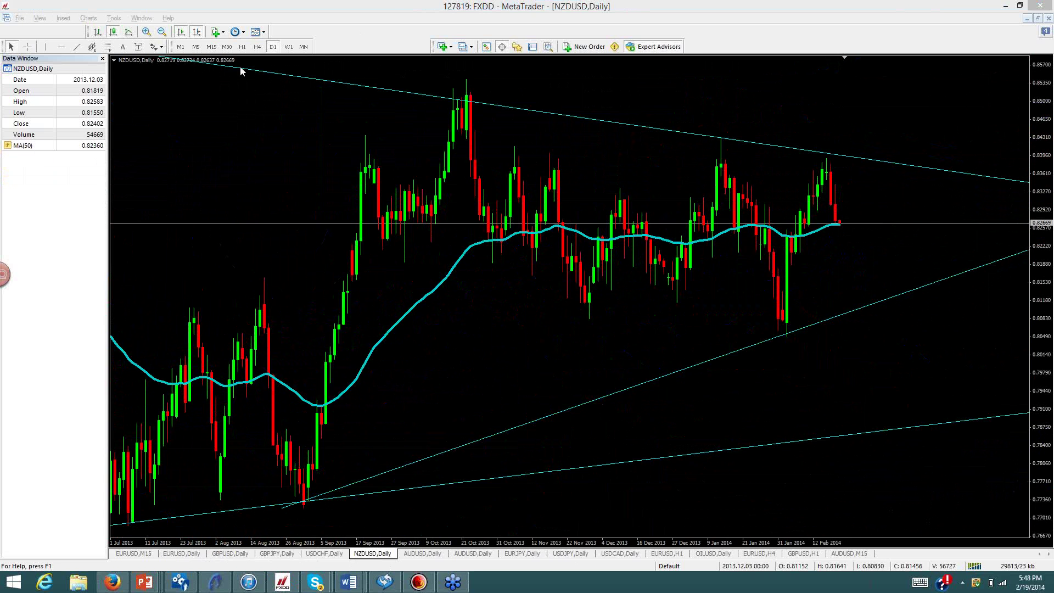
Inspect the latest NZDUSD candles around the 50-period moving average with the crosshair
left_click(660, 172)
left_click(844, 225)
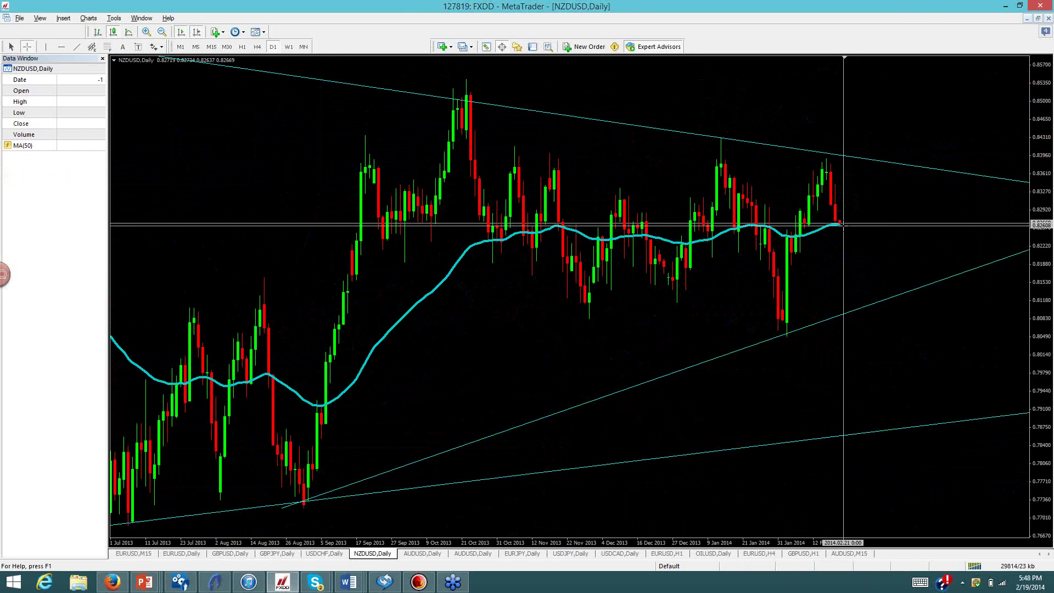
mouse_move(843, 225)
left_click(874, 258)
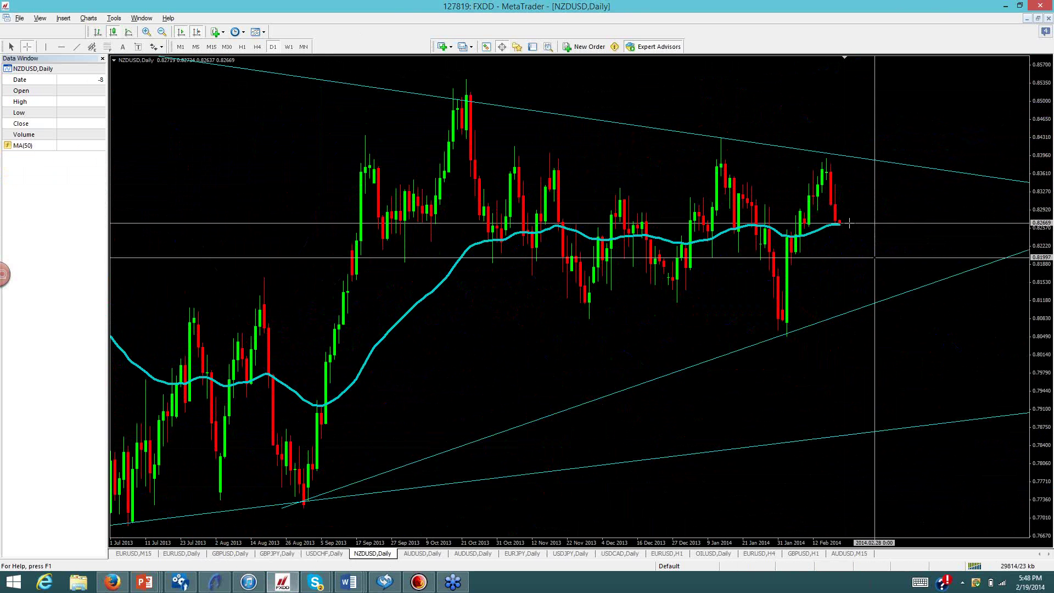
left_click(848, 223)
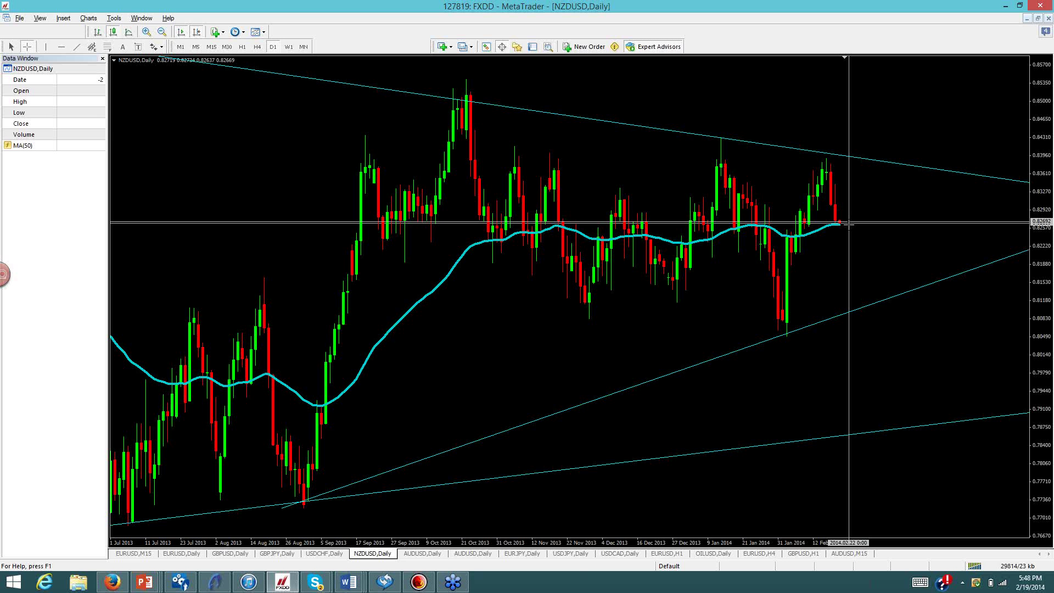
left_click_drag(850, 251, 834, 190)
left_click_drag(883, 288, 889, 299)
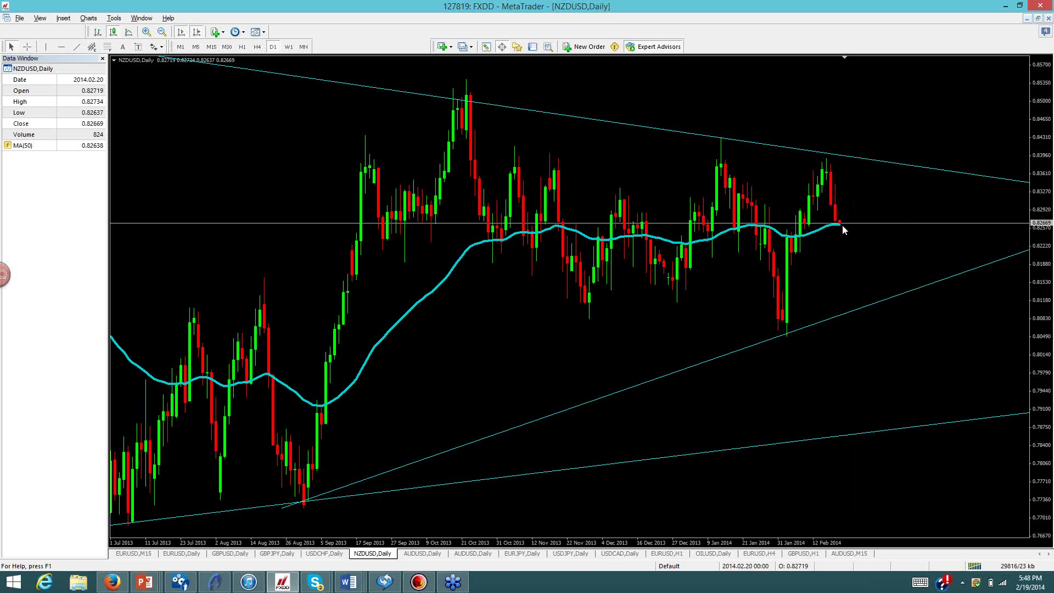
Measure from the NZDUSD moving average at the latest candle down toward the rising trendline, and read the average's value
left_click(28, 49)
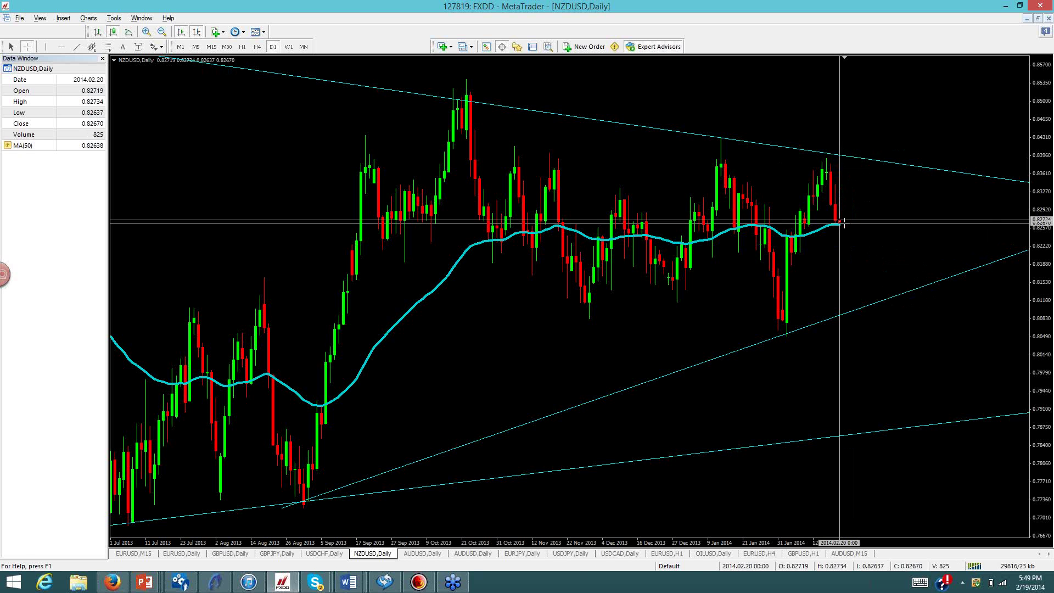
left_click_drag(877, 302, 877, 302)
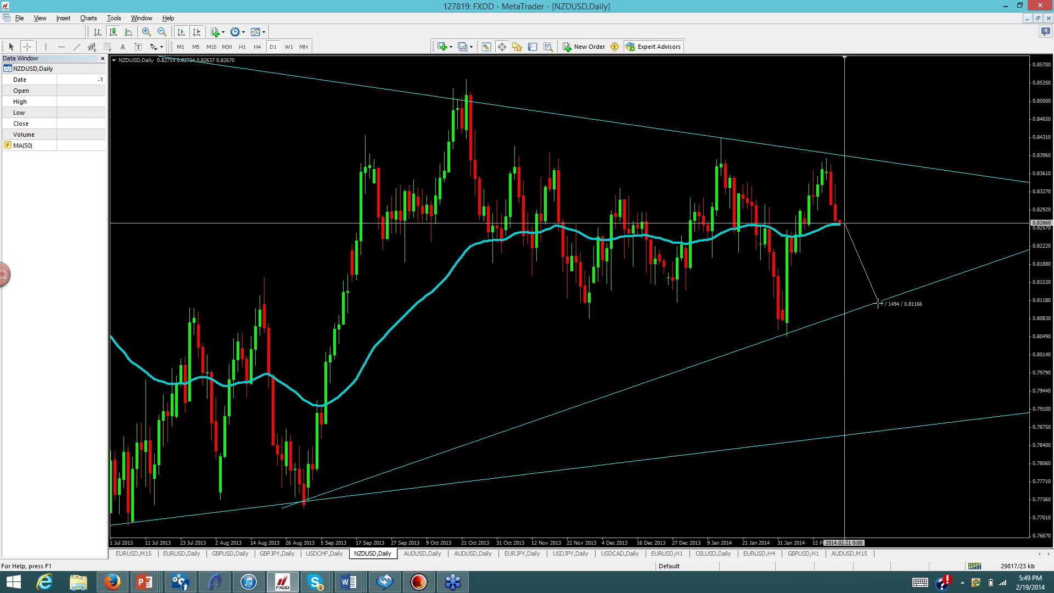
left_click_drag(878, 302, 844, 220)
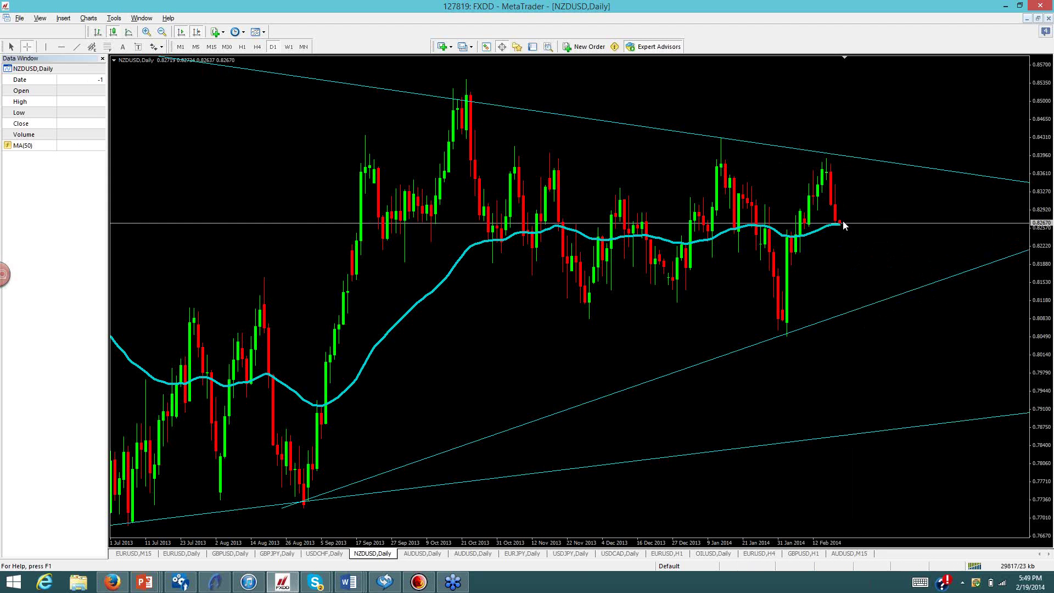
mouse_move(841, 230)
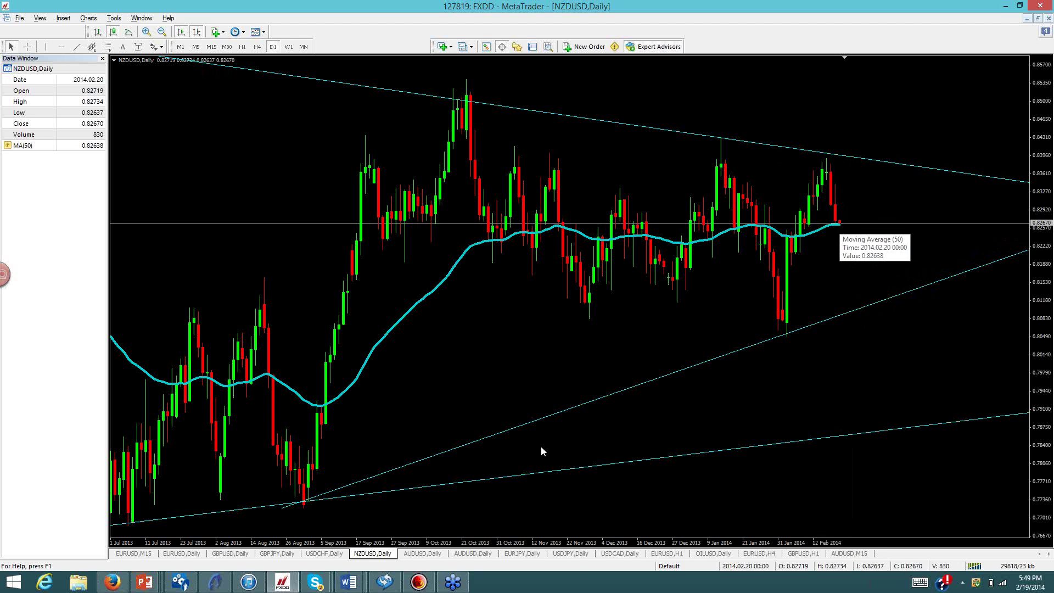
Open the first AUDUSD daily chart and place the crosshair on the latest candles near the upper Bollinger Band
left_click(432, 554)
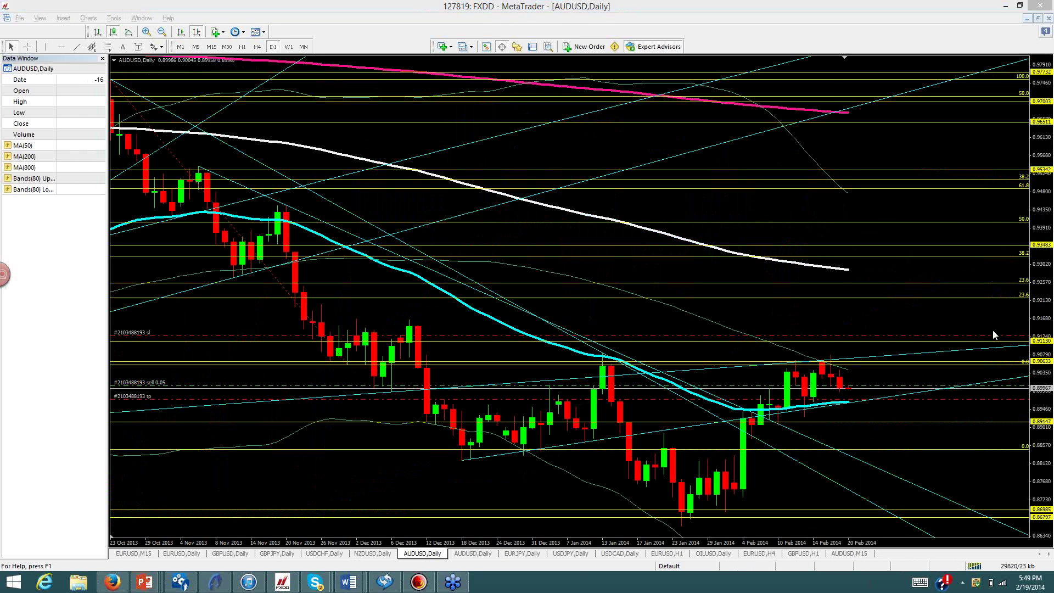
left_click(421, 222)
left_click(846, 377)
key("Escape")
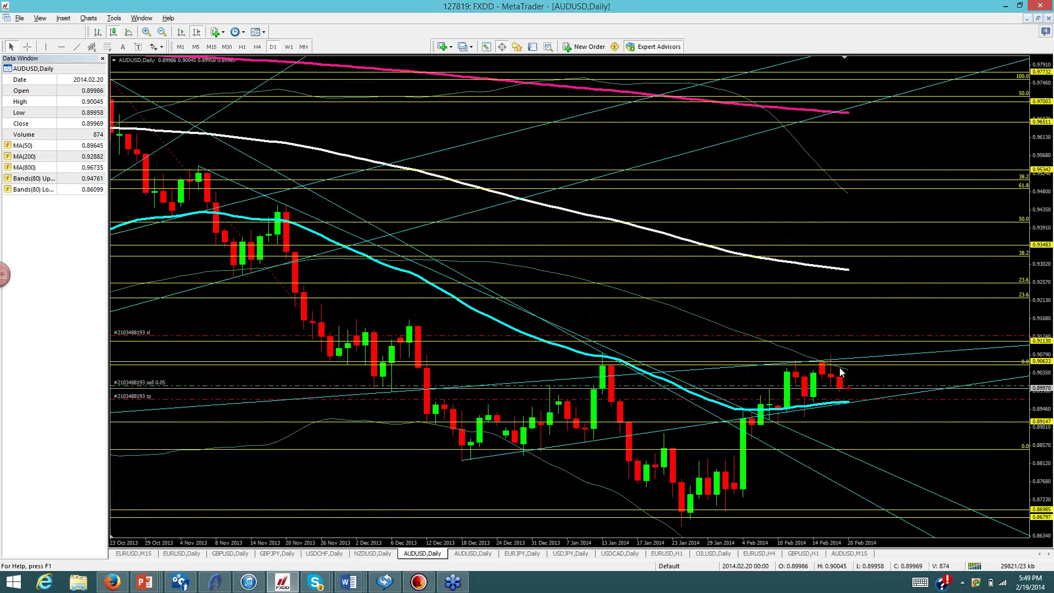
left_click(26, 48)
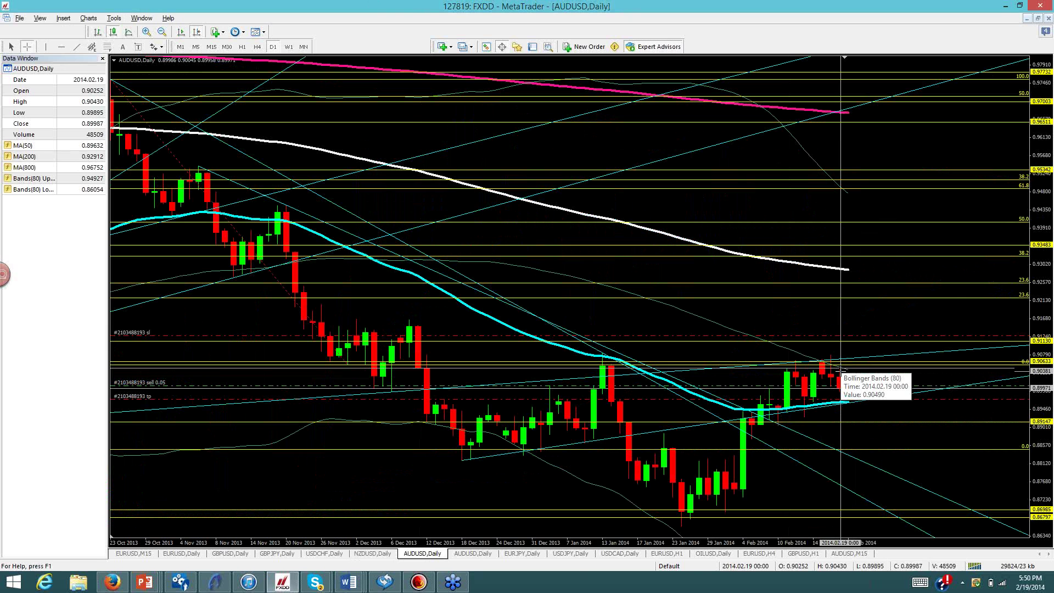
Measure on the AUDUSD daily chart from the latest candles down toward the 50-period moving average and rising trendline
left_click_drag(843, 379, 843, 389)
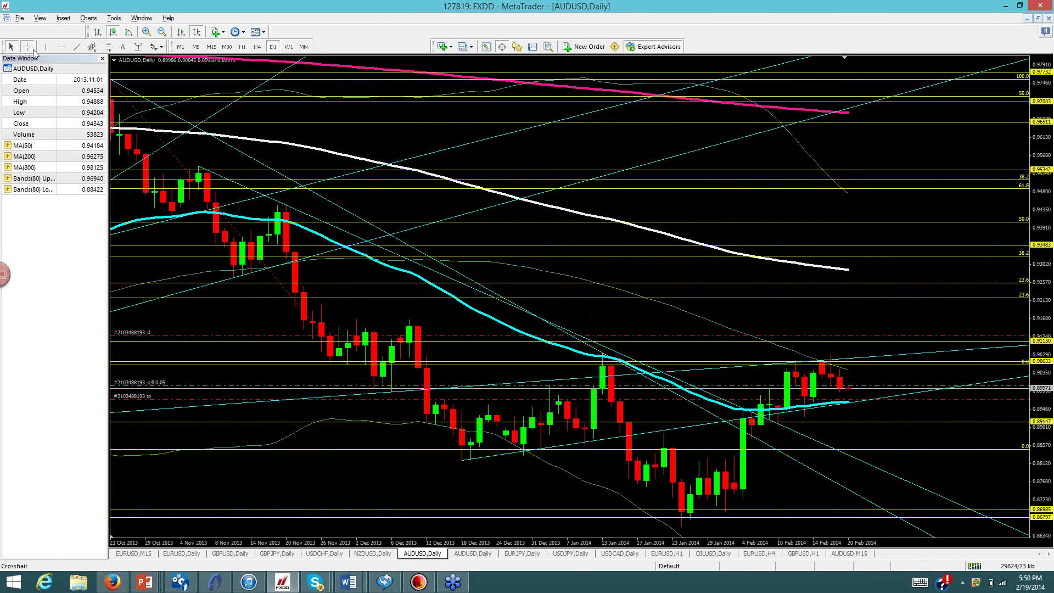
left_click(33, 50)
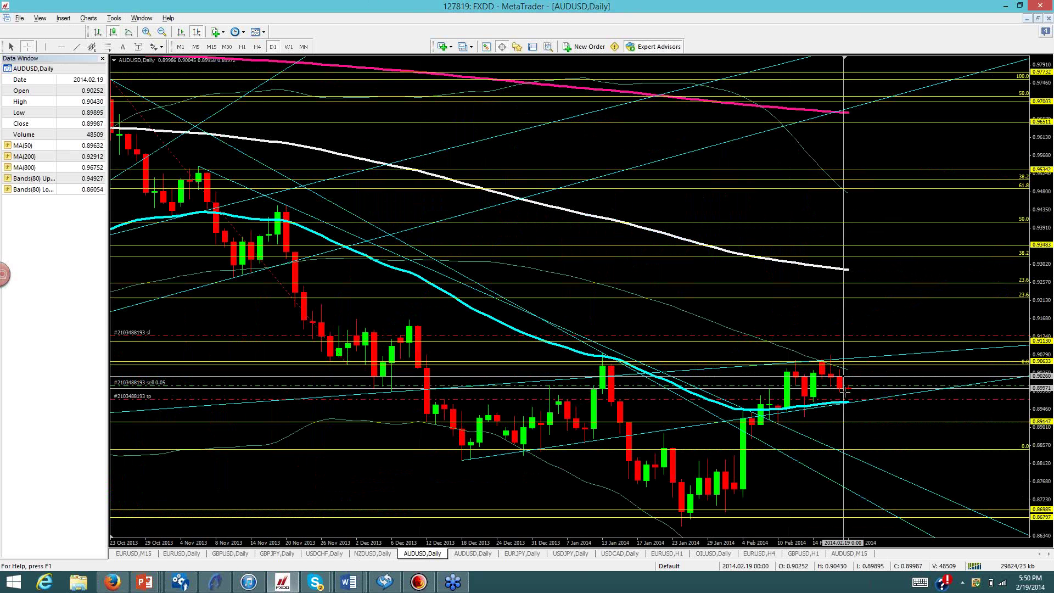
left_click_drag(843, 390, 854, 387)
left_click_drag(855, 386, 853, 402)
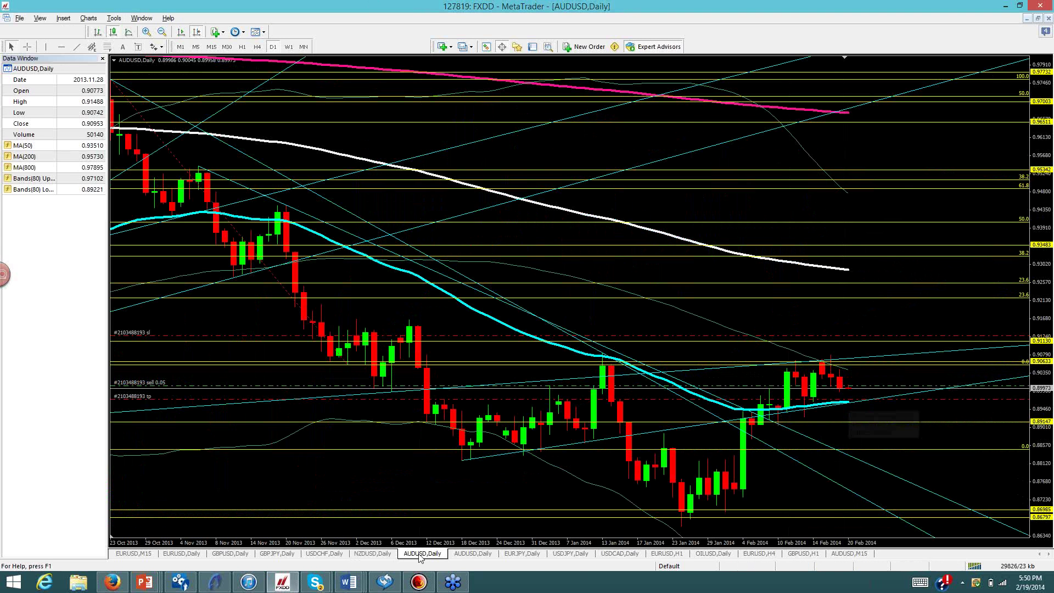
Open the EURJPY daily chart and inspect the latest candle against the 50-period moving average with the crosshair
left_click(514, 555)
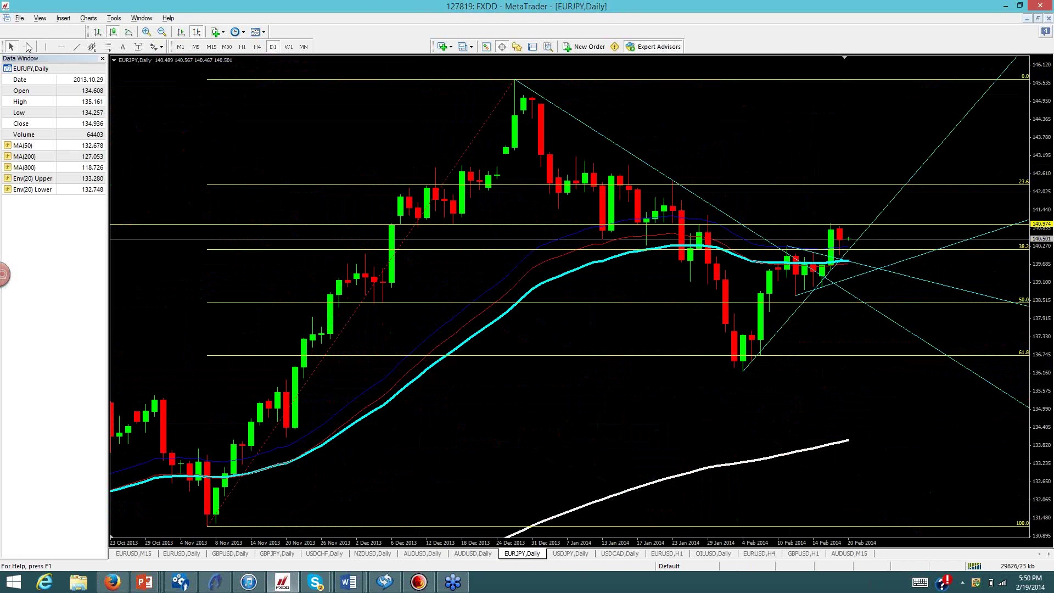
left_click(27, 47)
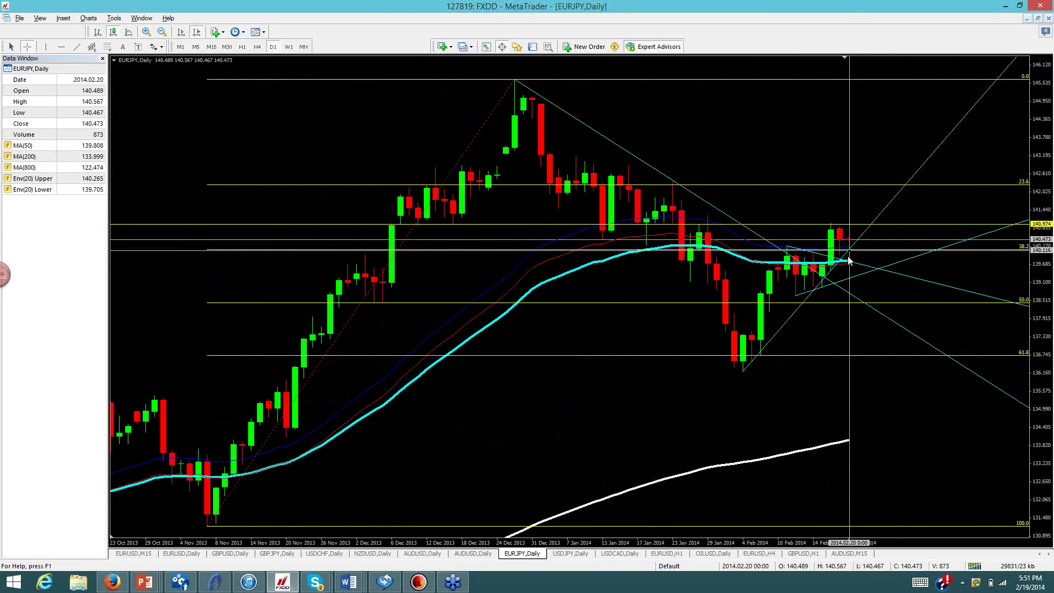
Open the USDJPY daily chart and measure around the latest candles, from about 102.39 down to the last candle's low
left_click(573, 553)
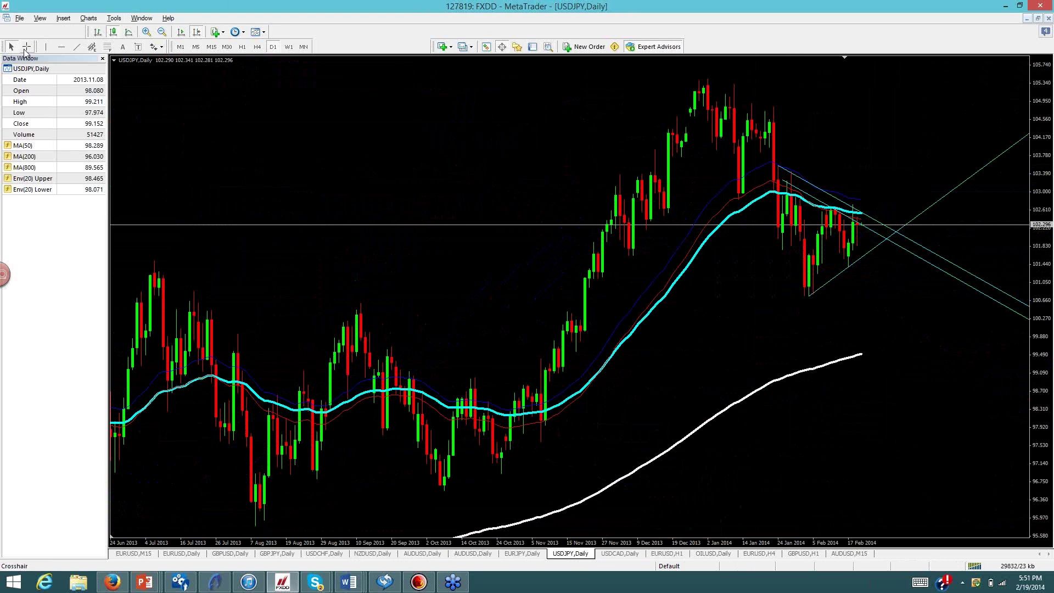
left_click(25, 47)
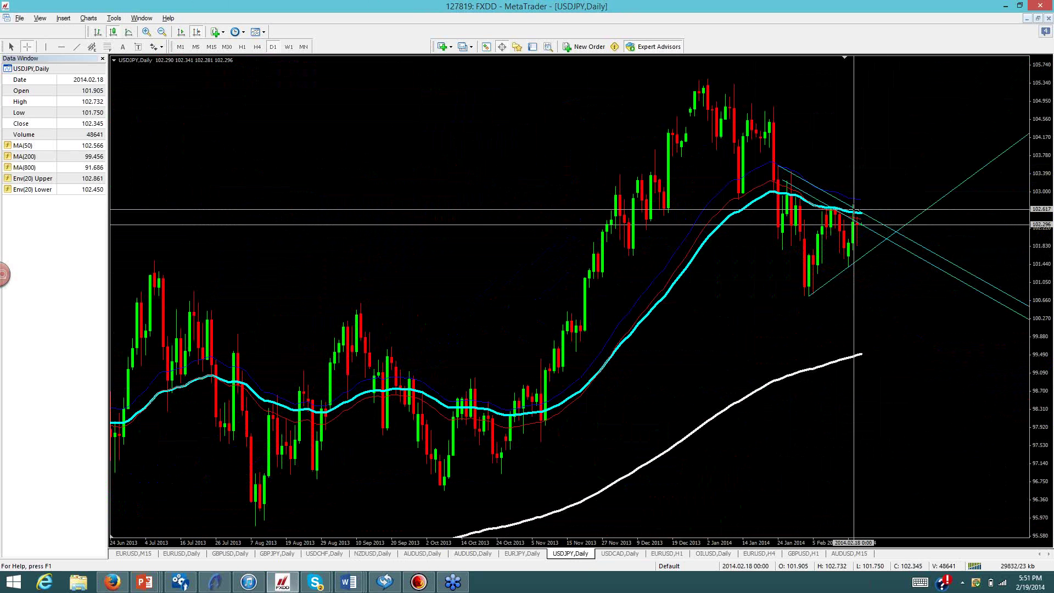
mouse_move(853, 209)
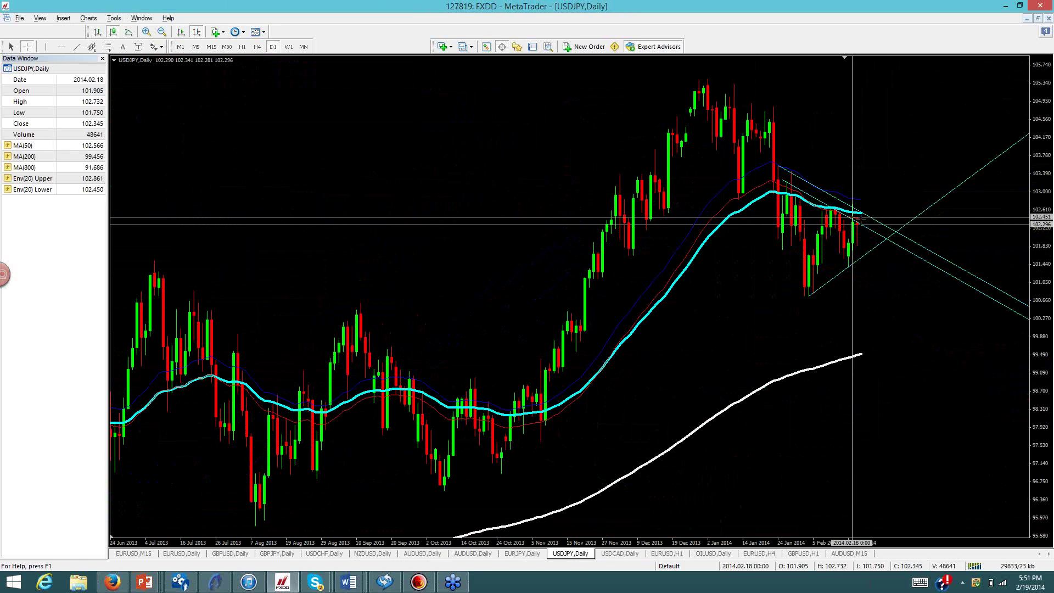
left_click_drag(861, 243, 861, 247)
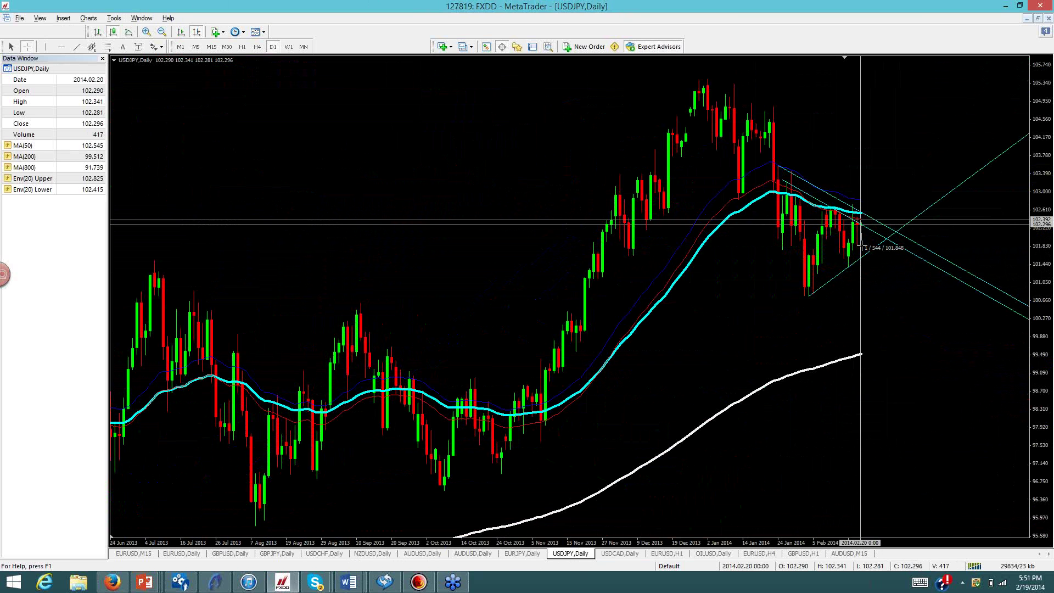
mouse_move(861, 245)
left_mouse_down()
mouse_move(862, 225)
mouse_move(853, 234)
left_mouse_up()
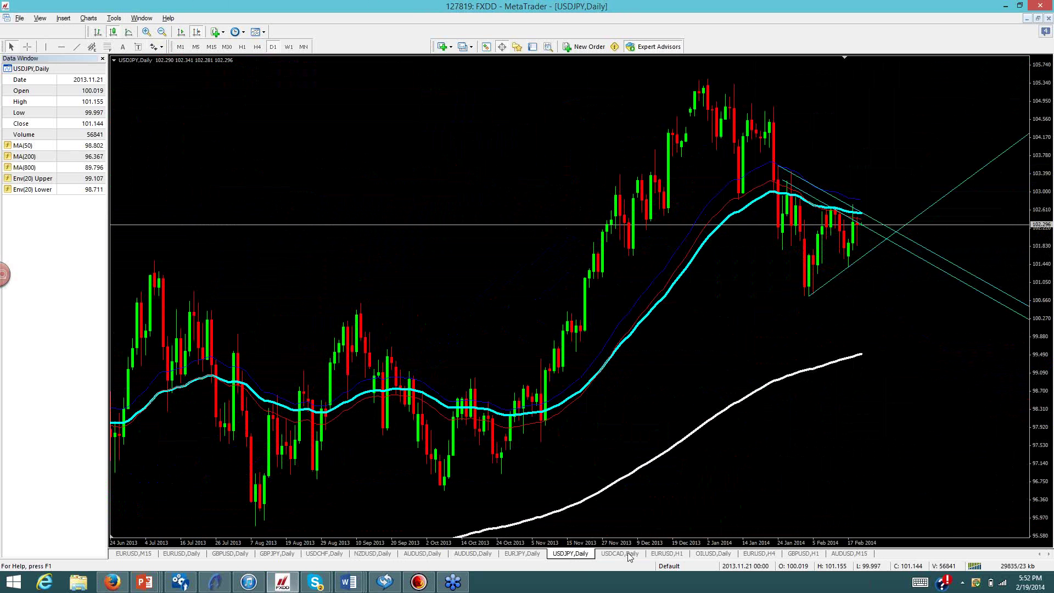
Review the USDCAD daily chart at the 50-period moving average, and bring up the OILUSD daily chart
key("ctrl+Tab")
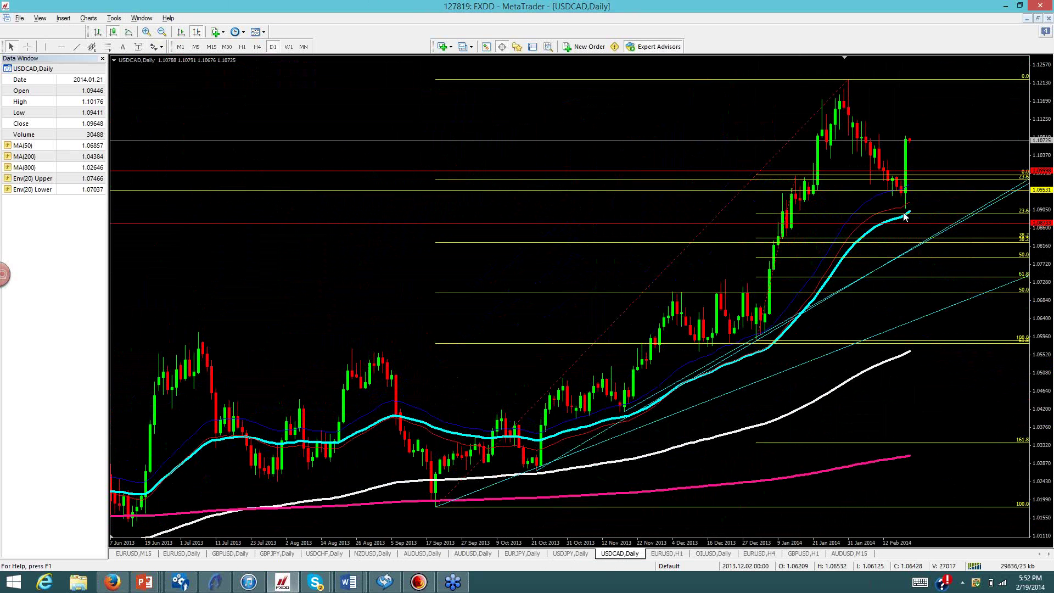
mouse_move(909, 215)
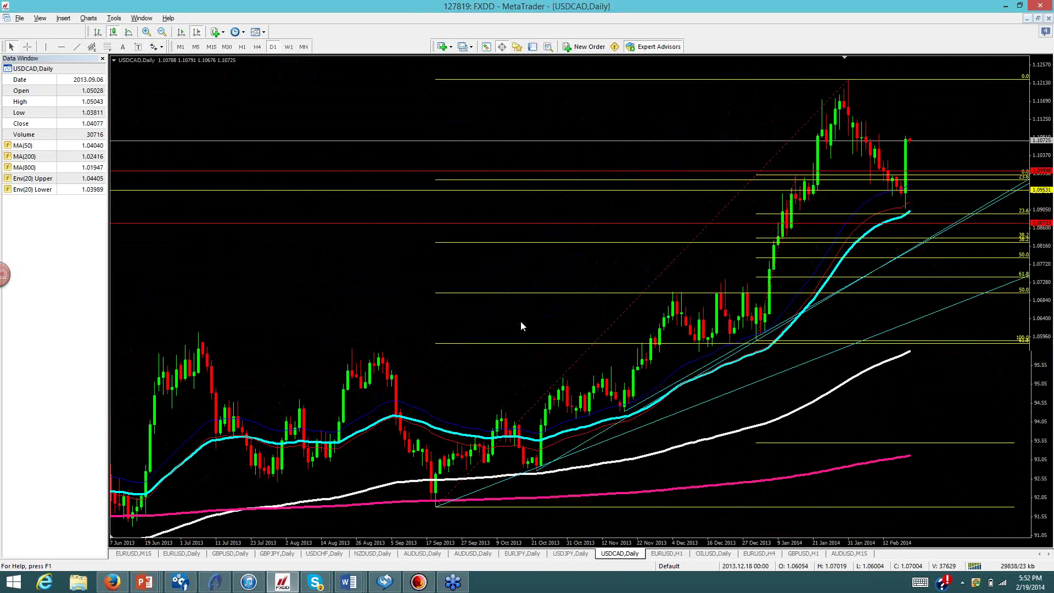
key("ctrl+Tab")
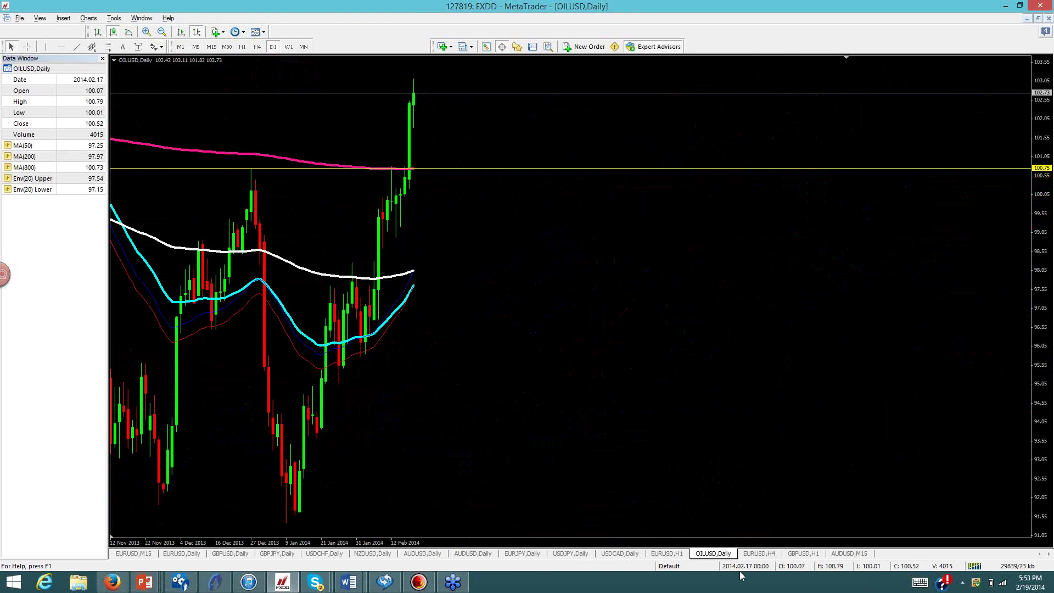
Return to the EURUSD and GBPUSD daily charts and examine the latest GBPUSD candles near the 23.6 retracement
left_click(186, 551)
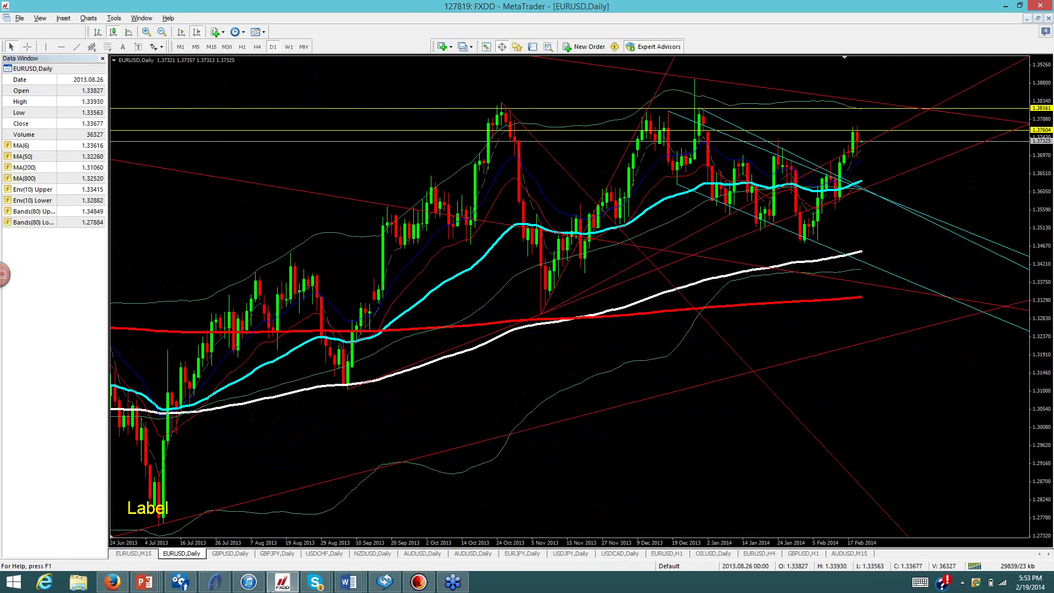
left_click(228, 555)
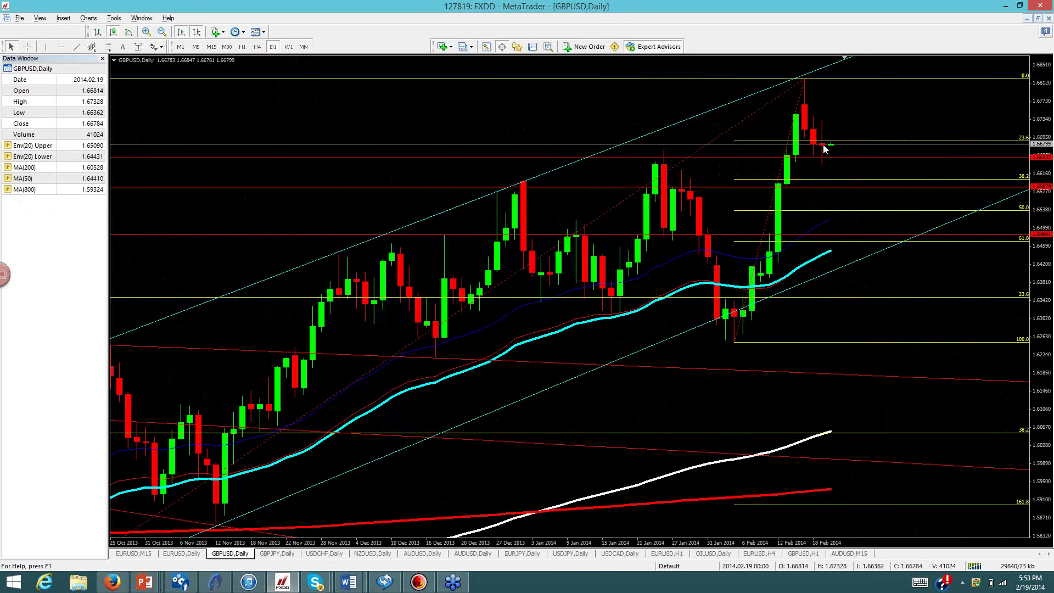
mouse_move(828, 167)
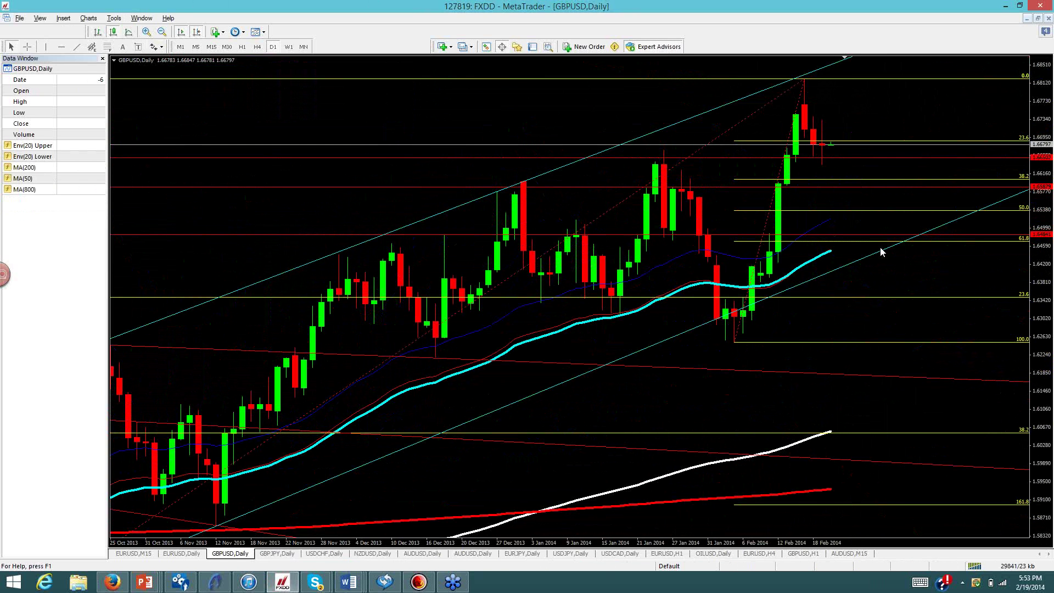
Recheck the USDCHF daily chart and read the NZDUSD daily chart's 50-period moving average at the latest candle
left_click(296, 555)
left_click(325, 554)
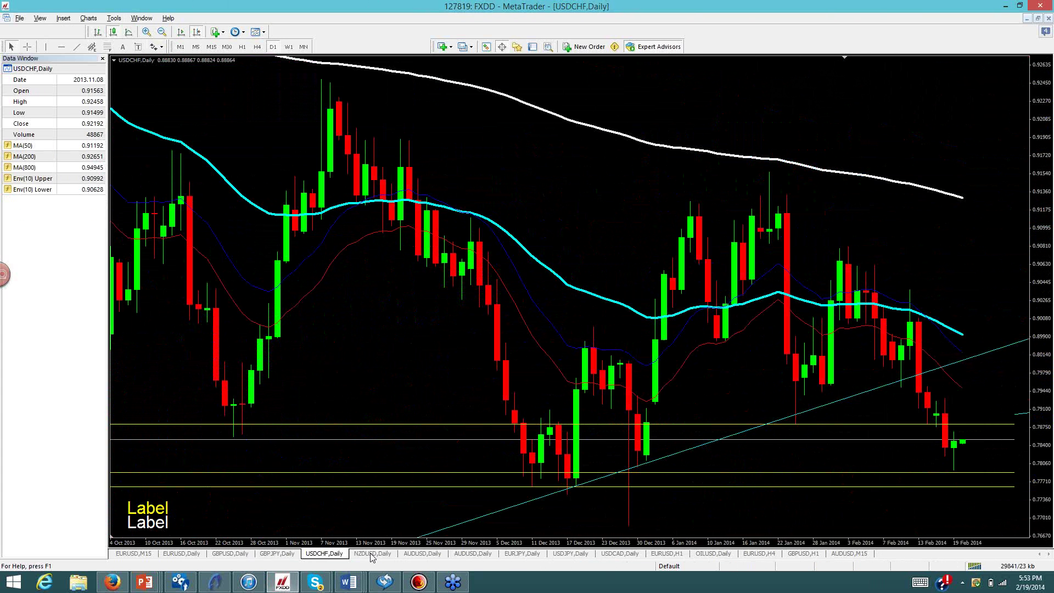
left_click(371, 554)
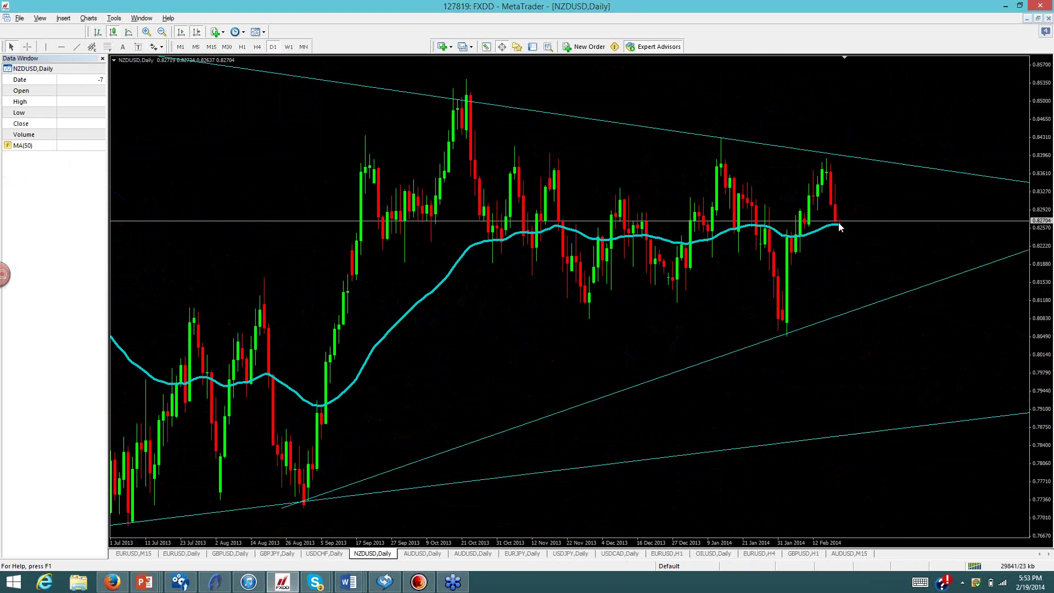
mouse_move(840, 226)
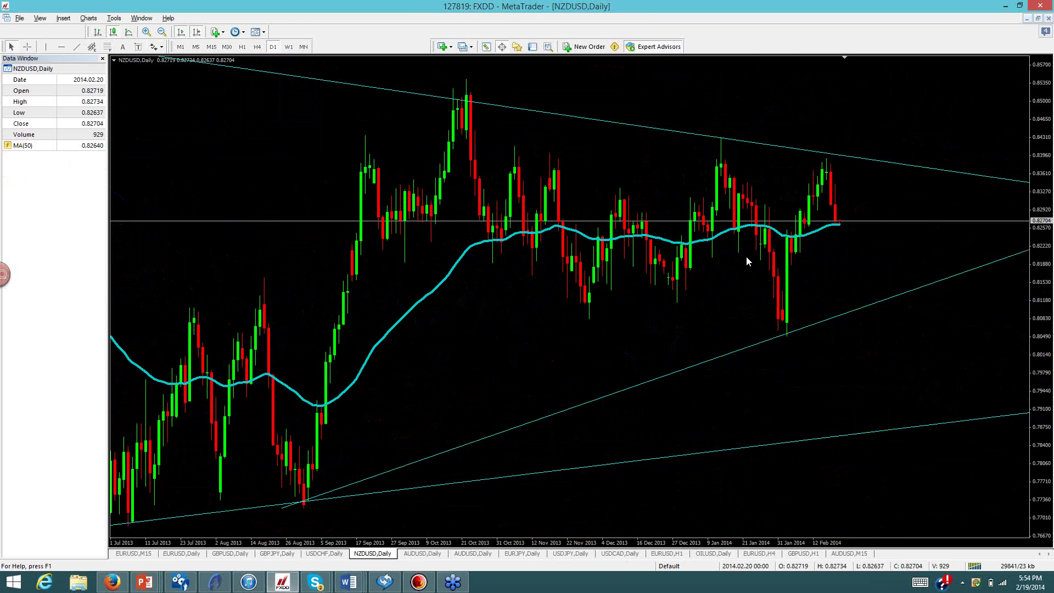
Recheck the AUDUSD, EURJPY and USDJPY daily charts for price against the moving averages and trendlines
left_click(415, 552)
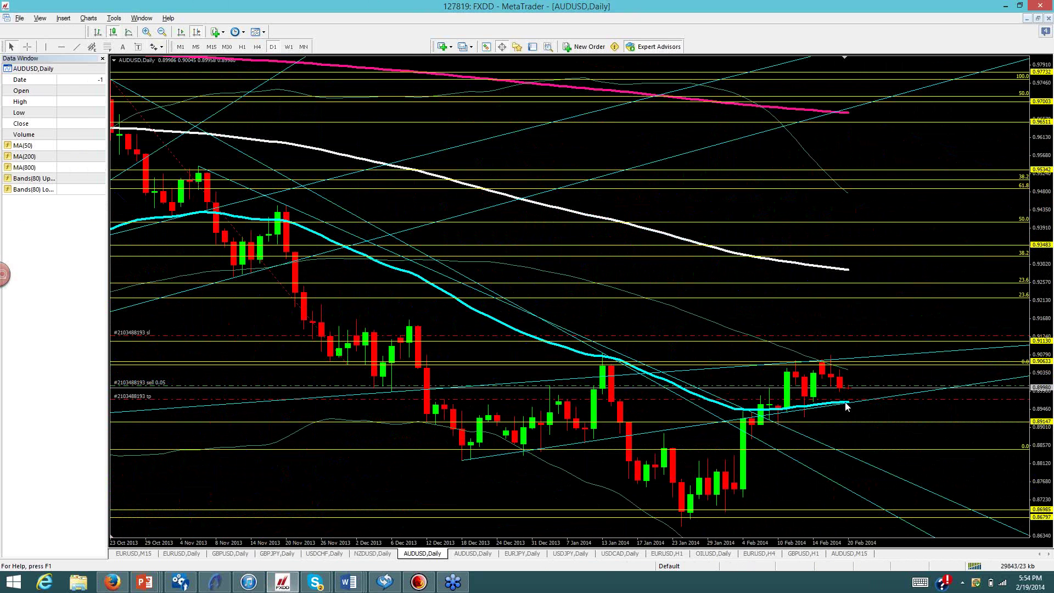
left_click(522, 552)
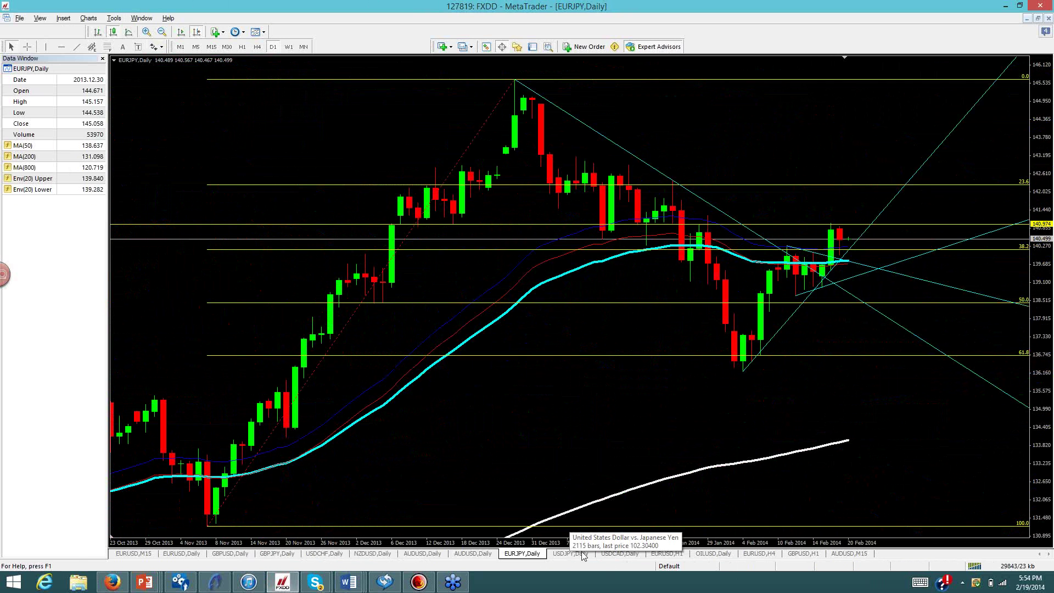
left_click(584, 554)
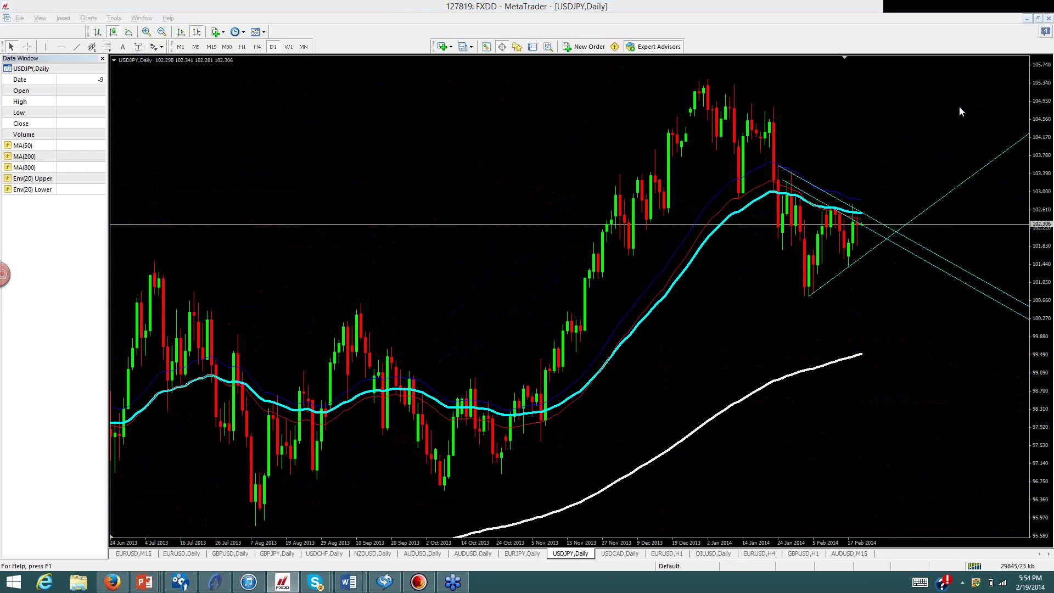
left_click(772, 173)
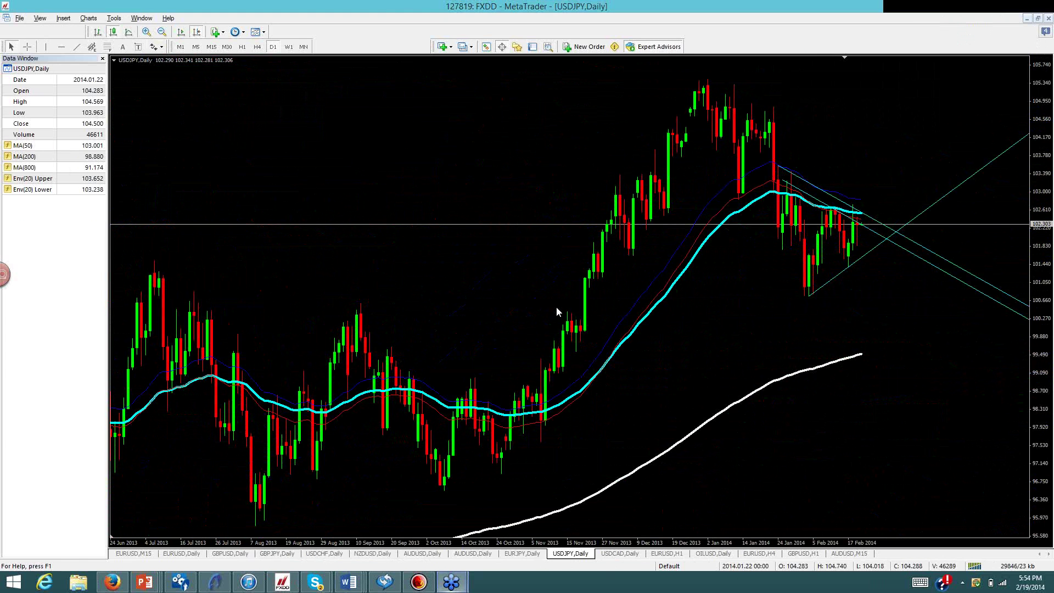